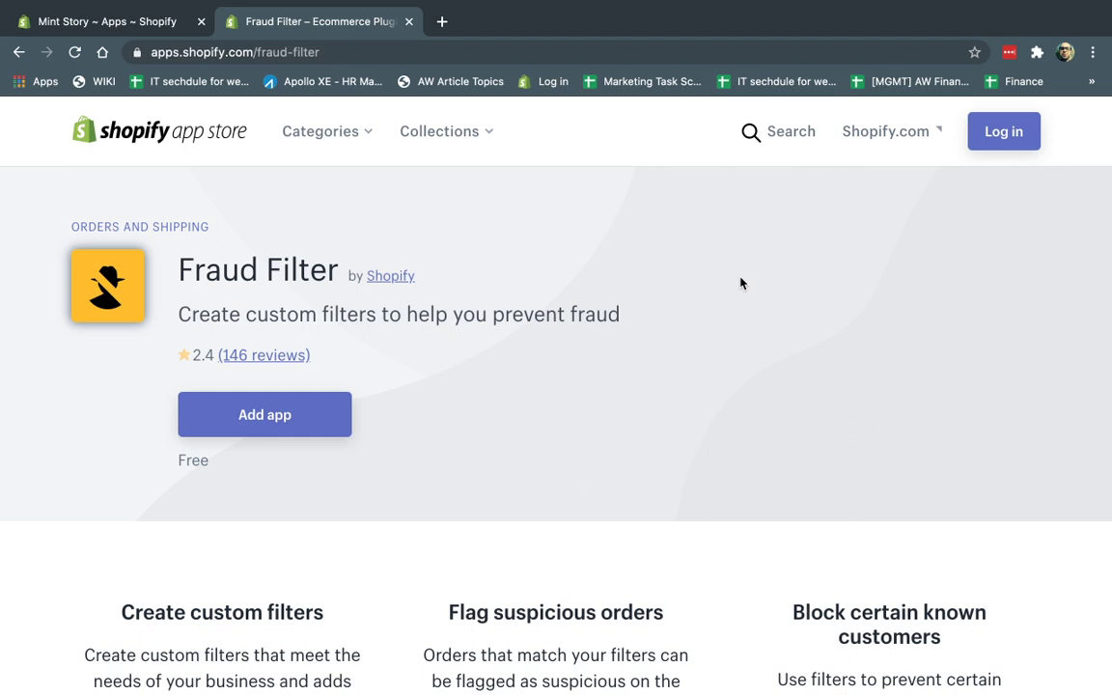
# Step: Open the installed Fraud Filter app from the Mint Story admin's Apps list
pyautogui.moveTo(180, 612); pyautogui.dragTo(322, 612)
pyautogui.click(600, 444)
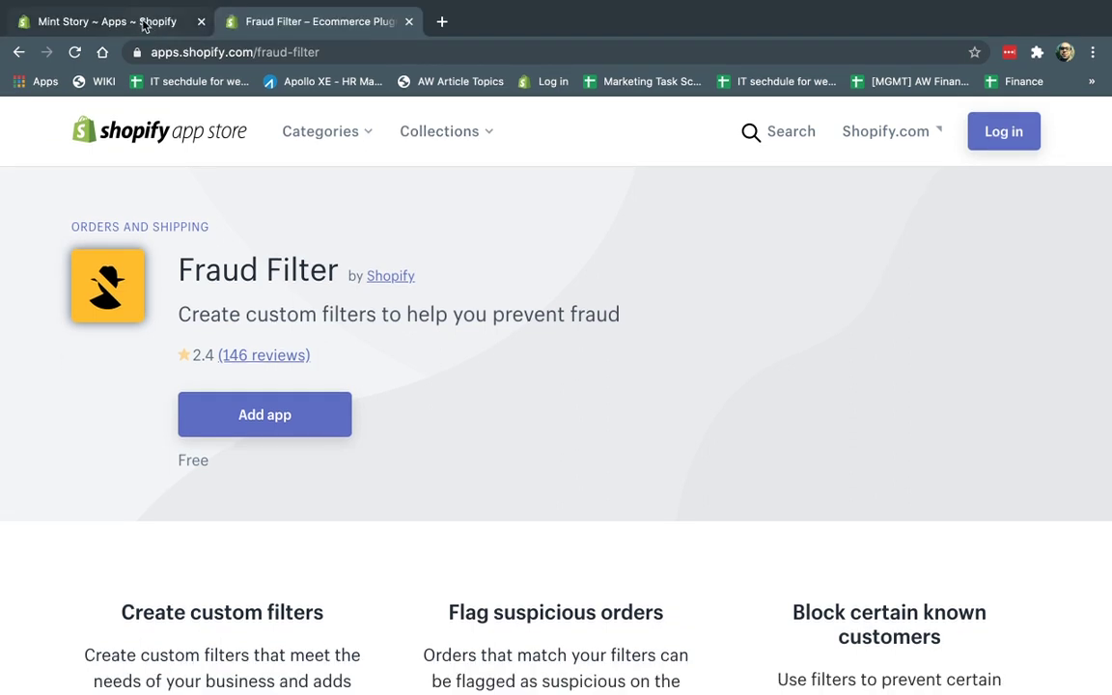
pyautogui.click(143, 24)
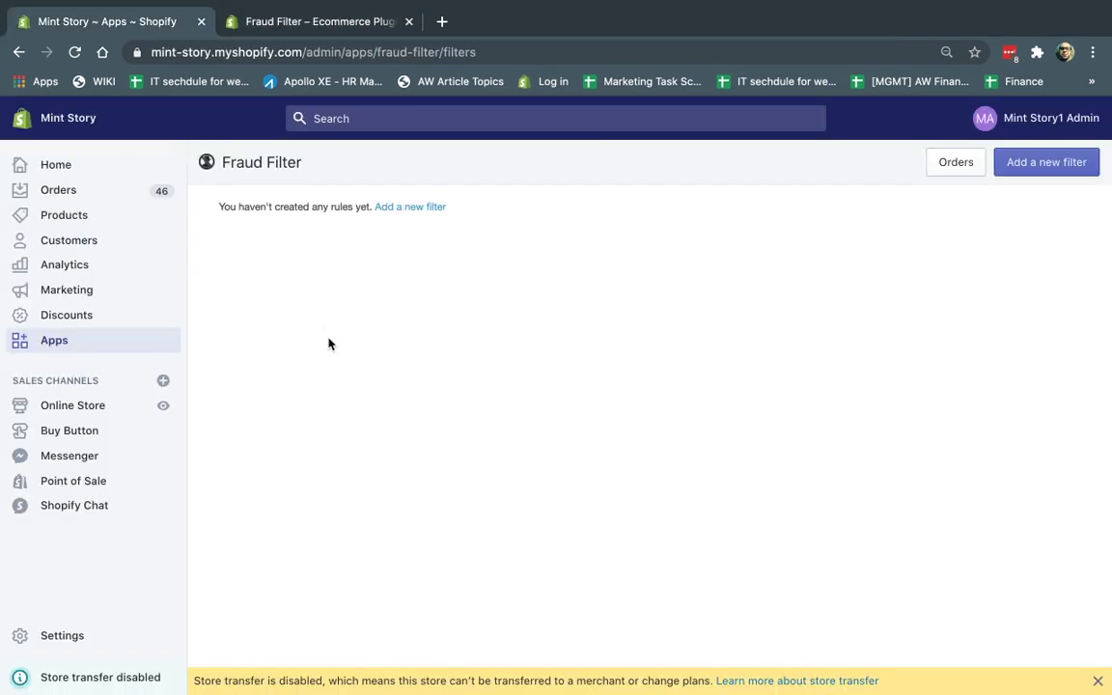
pyautogui.click(111, 347)
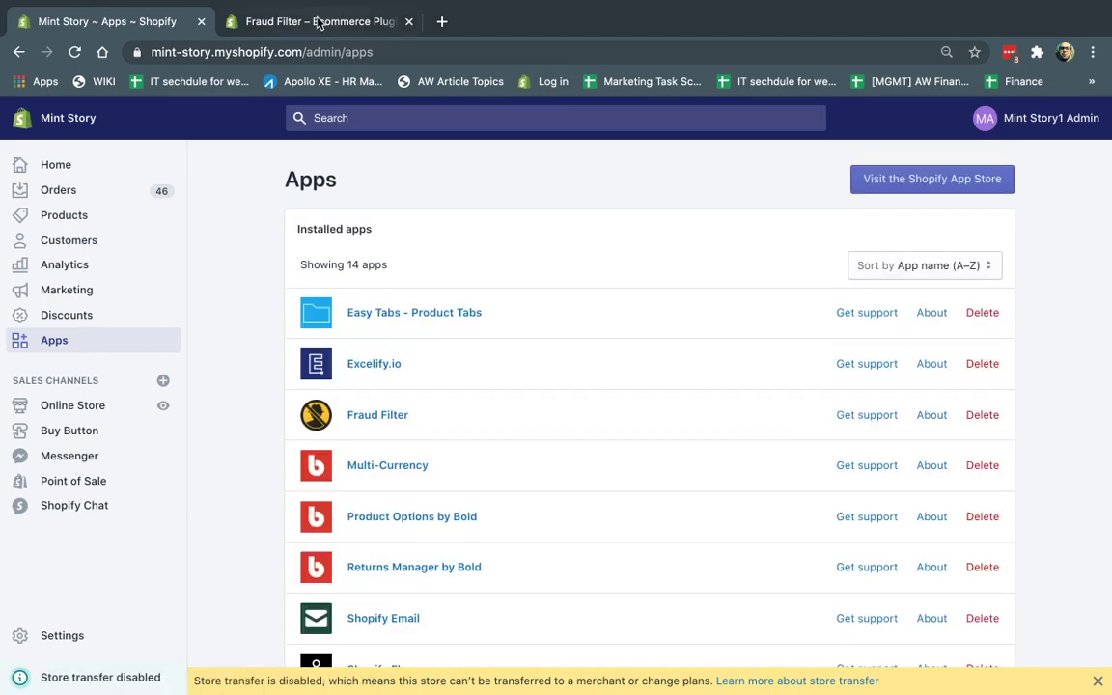
pyautogui.click(354, 20)
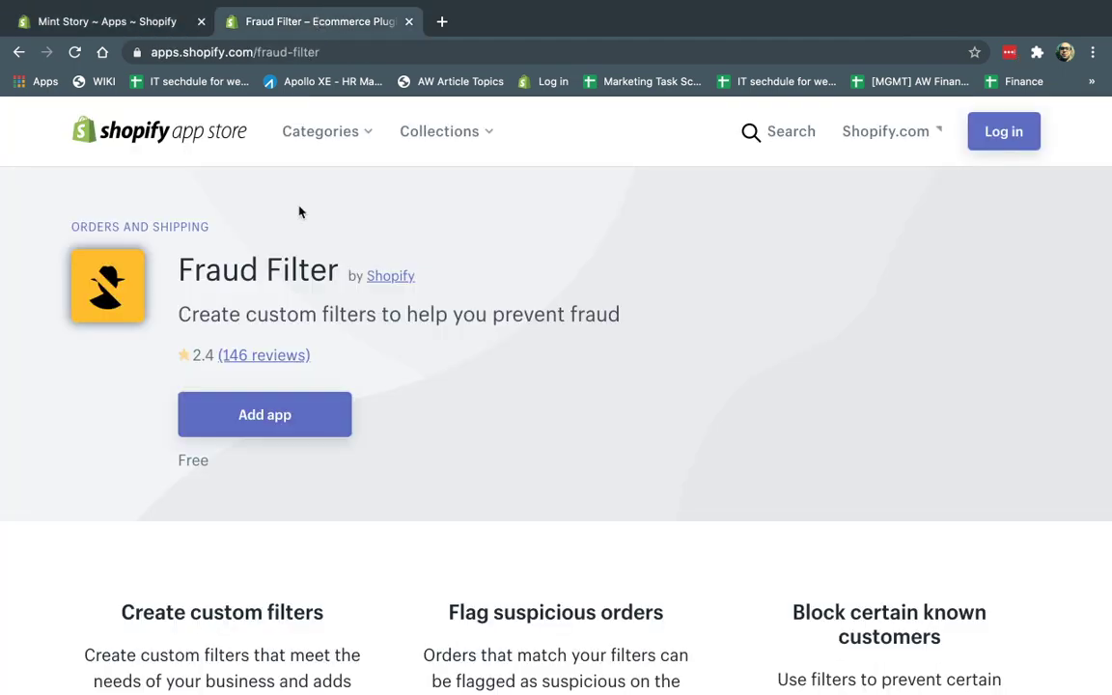
pyautogui.click(131, 21)
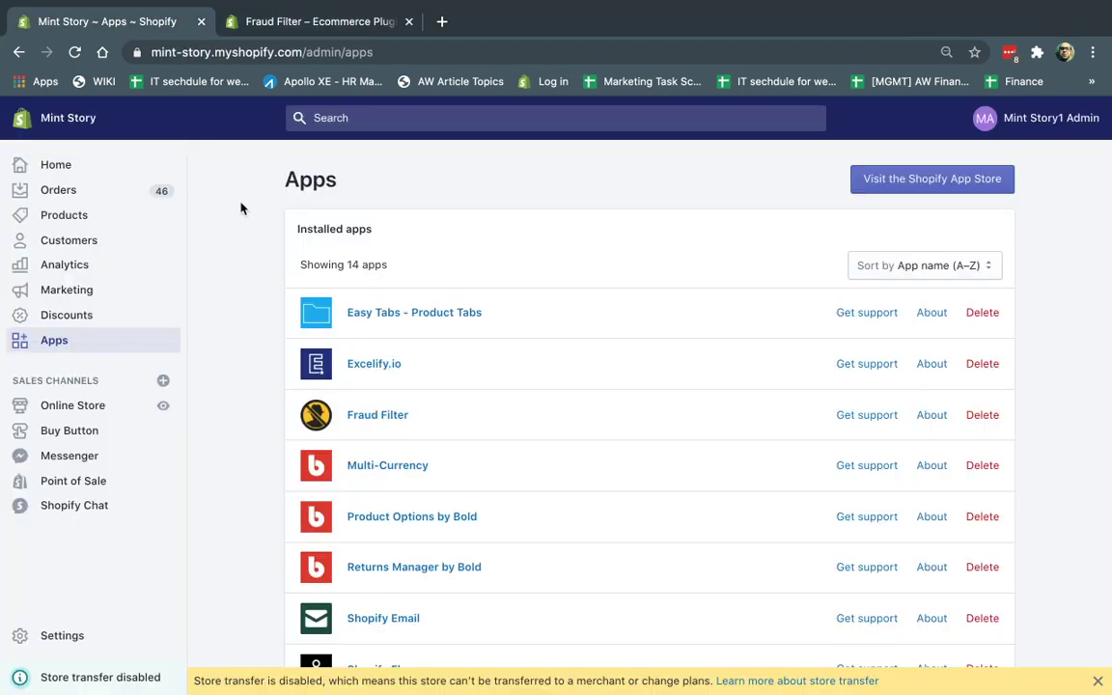
pyautogui.click(395, 417)
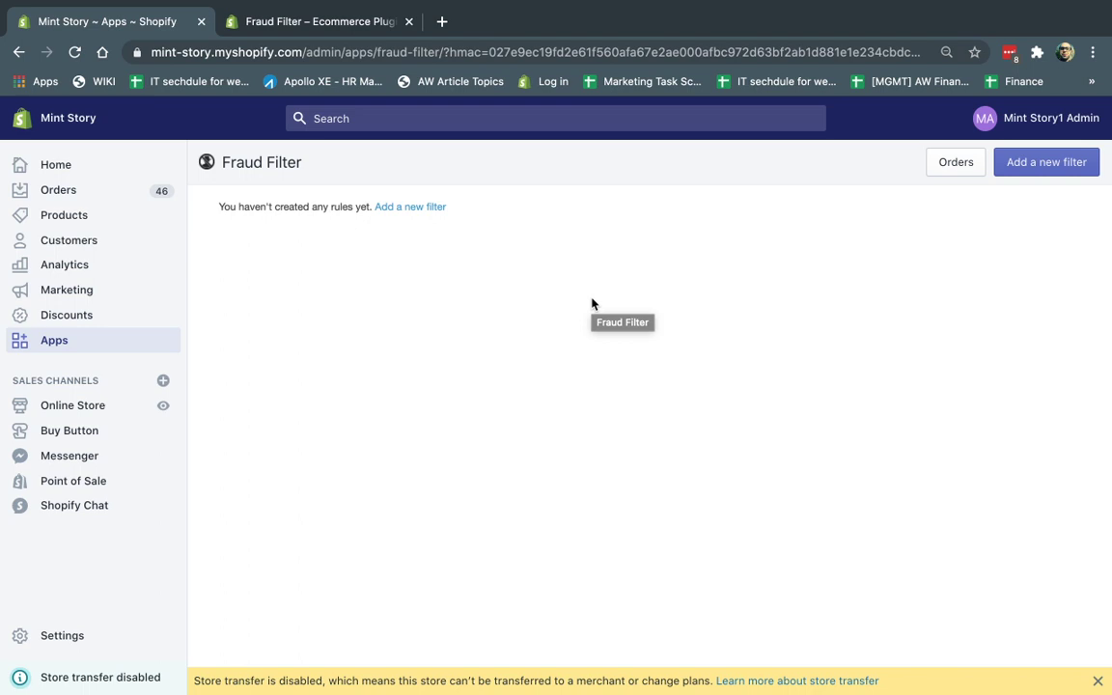
# Step: Start a new filter rule named 'Orders $50 or more' with the Warning action
pyautogui.click(1039, 170)
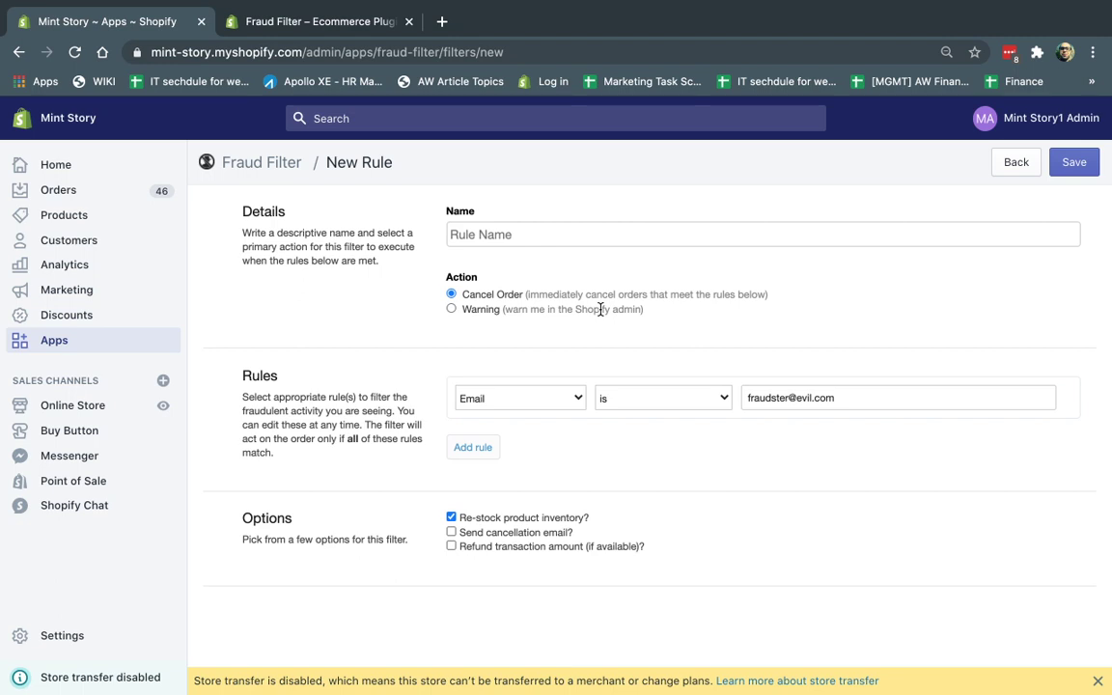
pyautogui.click(456, 309)
pyautogui.click(508, 236)
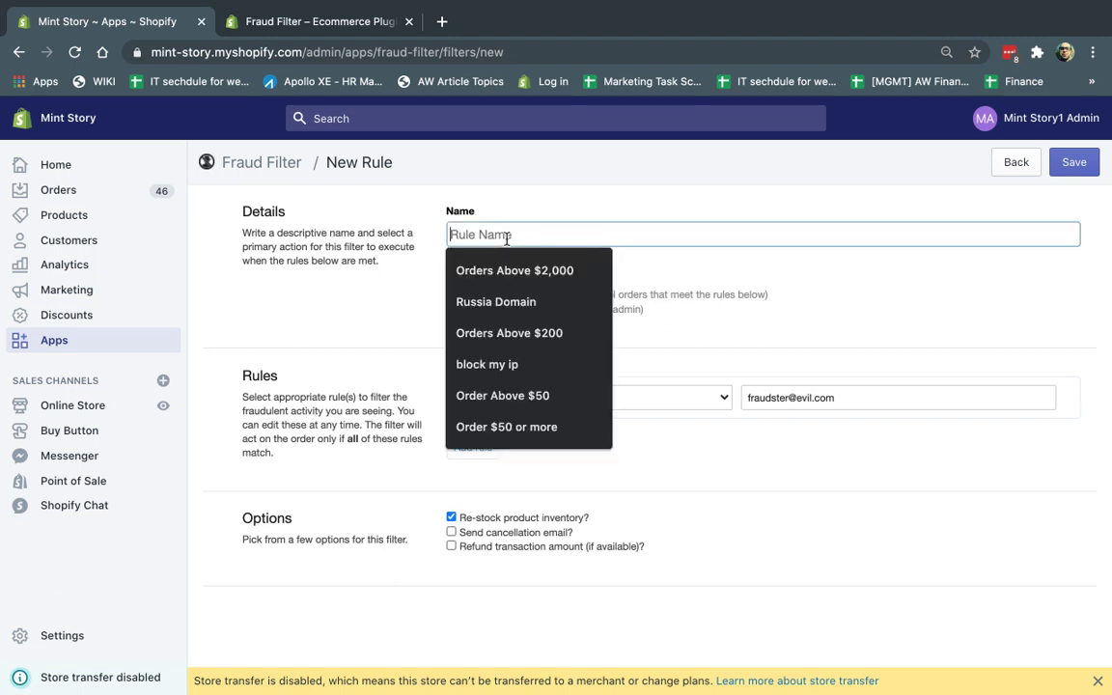
pyautogui.write('Orders $50 or more')
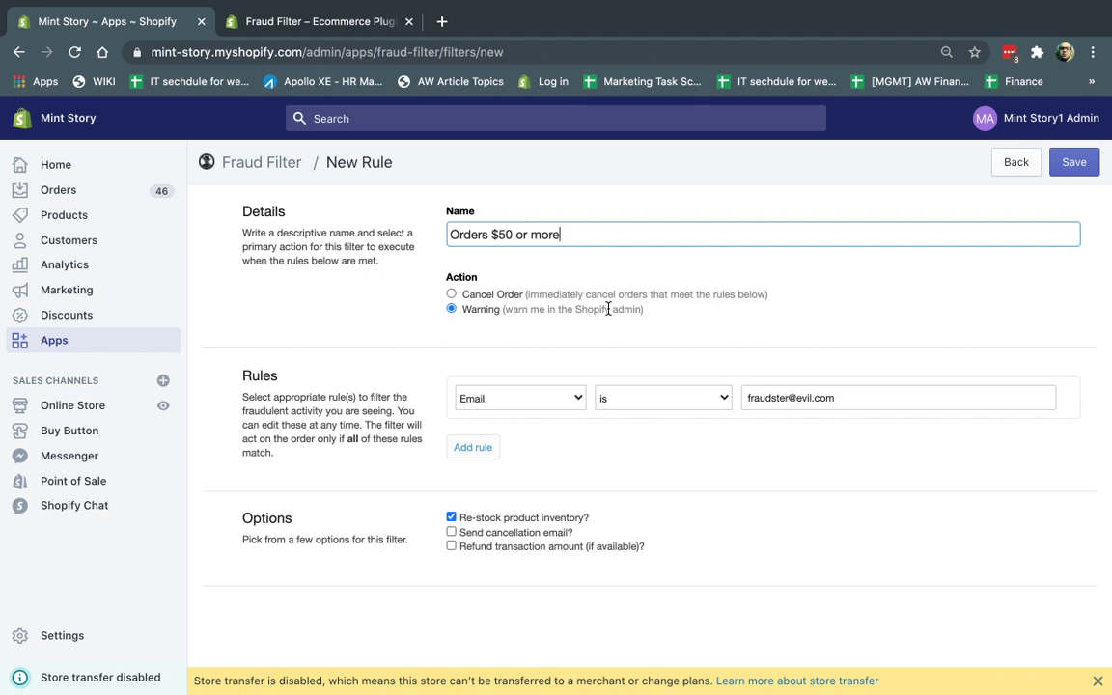
# Step: Change the rule's condition field from Email to Total Price
pyautogui.moveTo(462, 235); pyautogui.dragTo(565, 238)
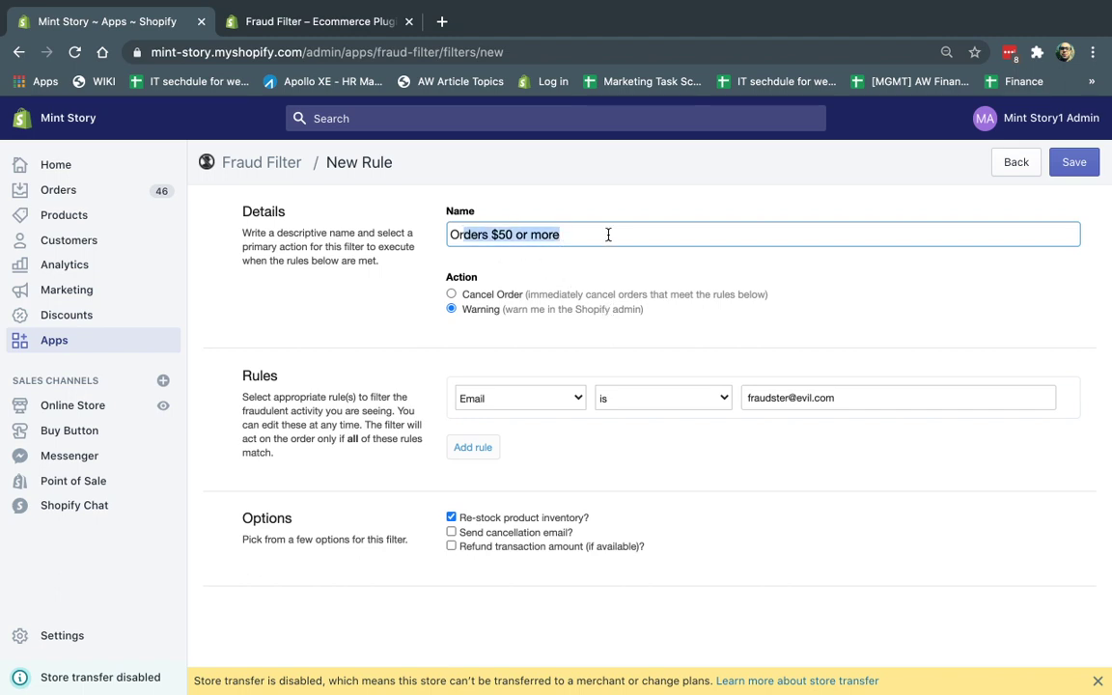
pyautogui.click(535, 397)
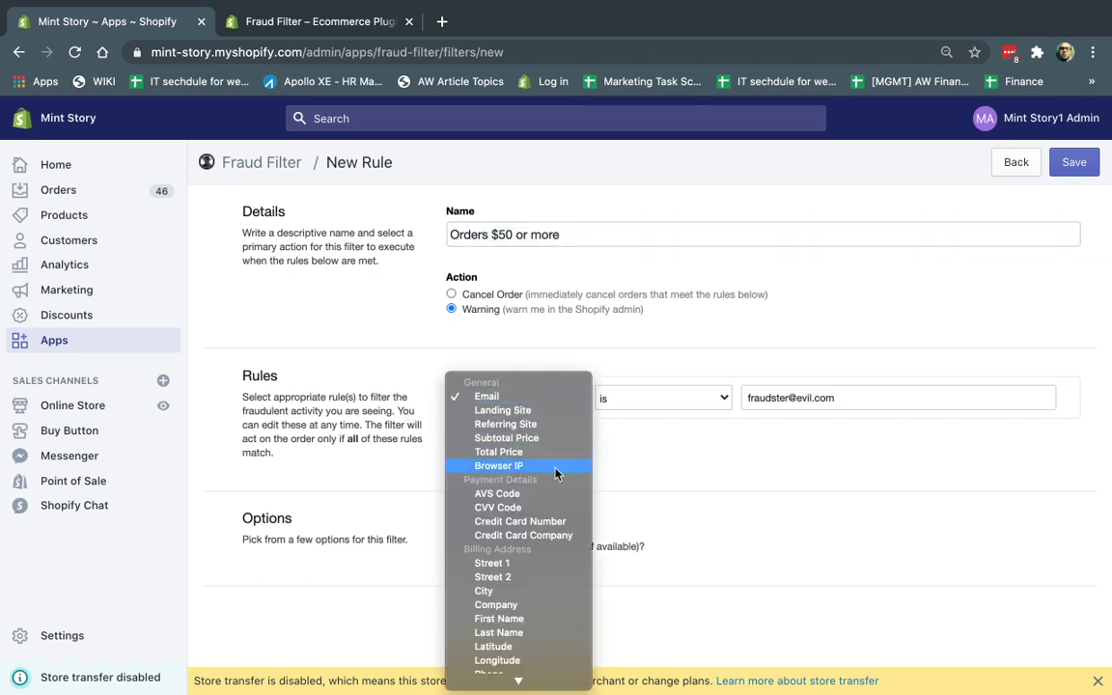
pyautogui.scroll(-2, 556, 506)
pyautogui.scroll(-4, 556, 504)
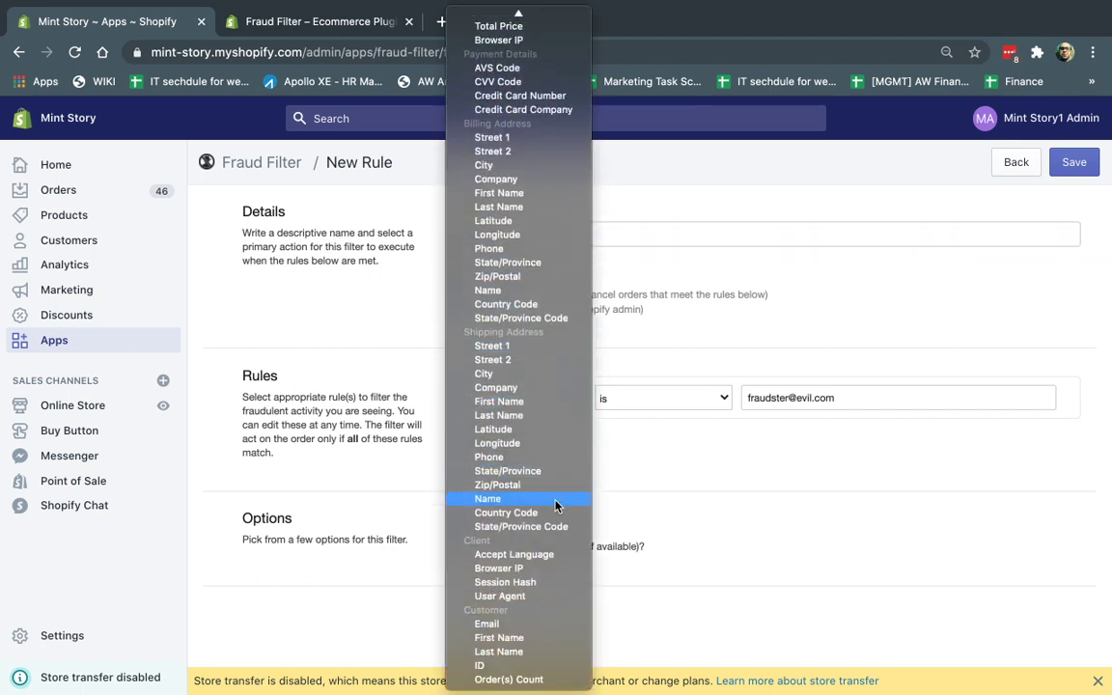
pyautogui.scroll(1, 545, 359)
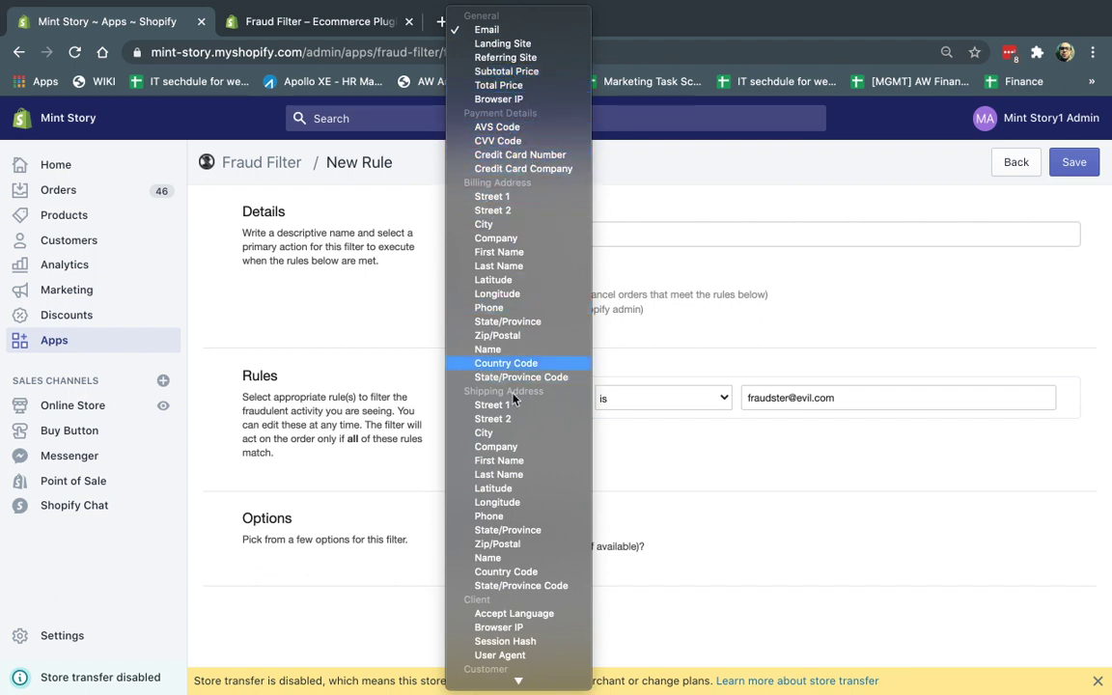
pyautogui.scroll(-3, 530, 401)
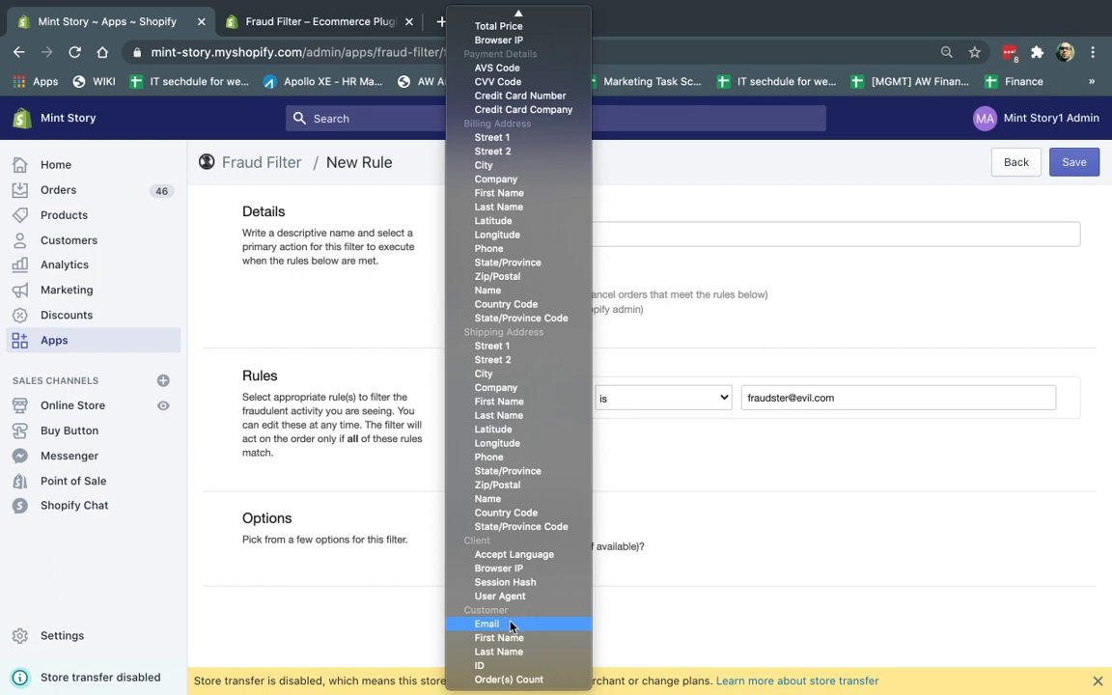
pyautogui.scroll(2, 531, 164)
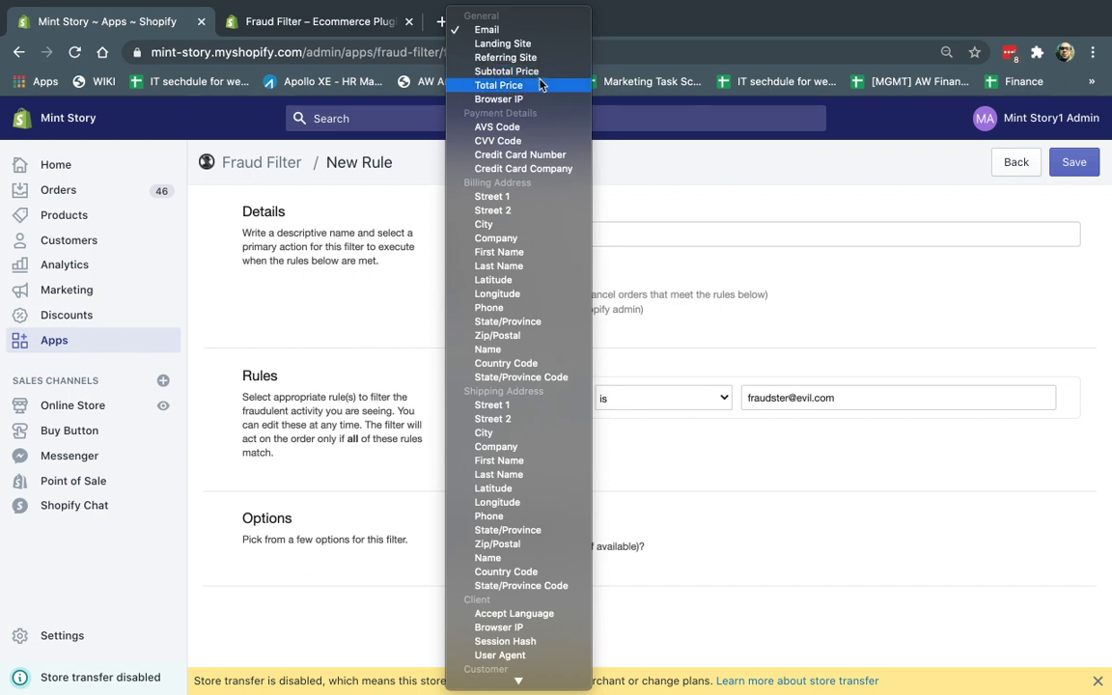
pyautogui.click(521, 85)
# Step: Set the condition to 'is greater than or equal to' 50 and save the rule
pyautogui.click(699, 399)
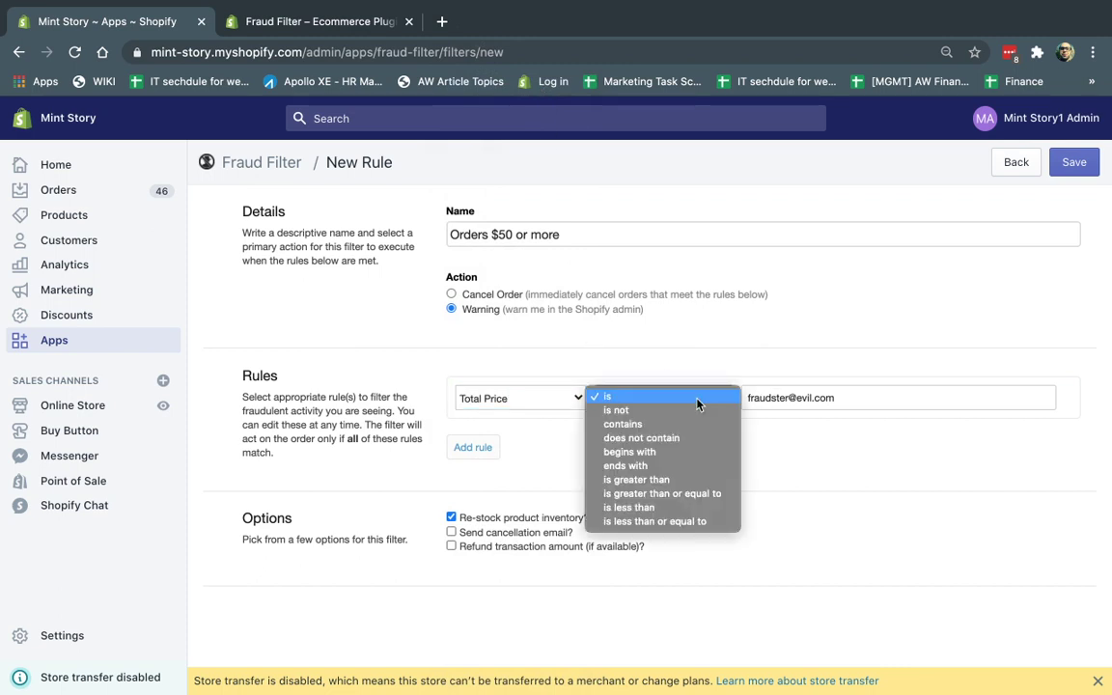
pyautogui.click(664, 494)
pyautogui.click(789, 396)
pyautogui.tripleClick(790, 395)
pyautogui.write('50')
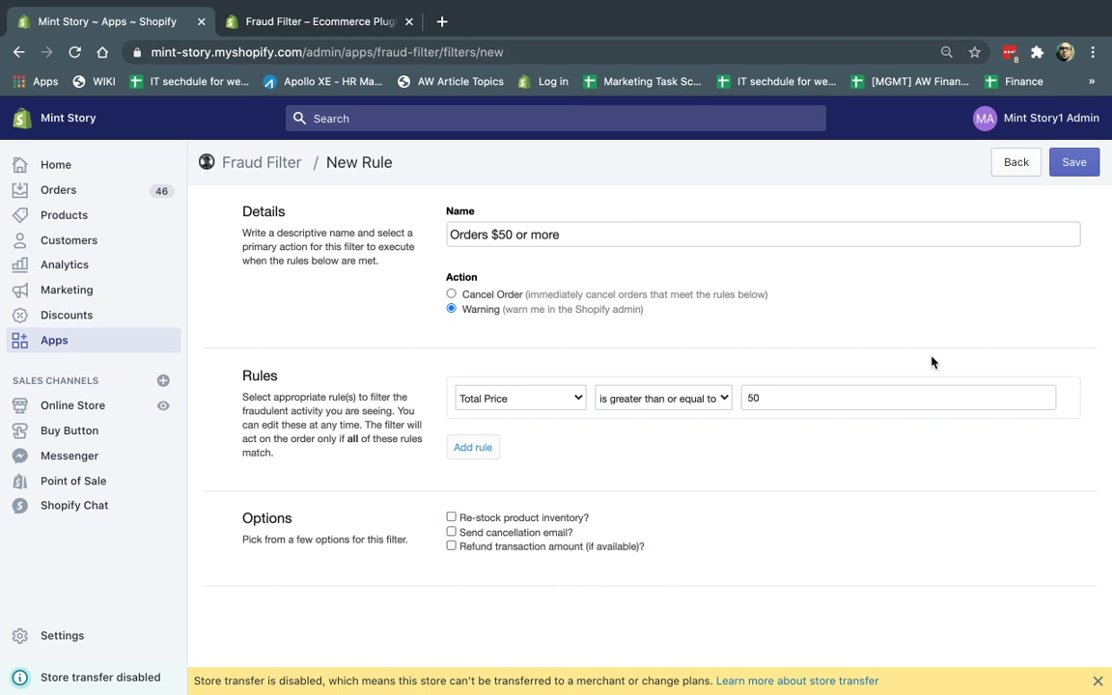
pyautogui.click(1088, 161)
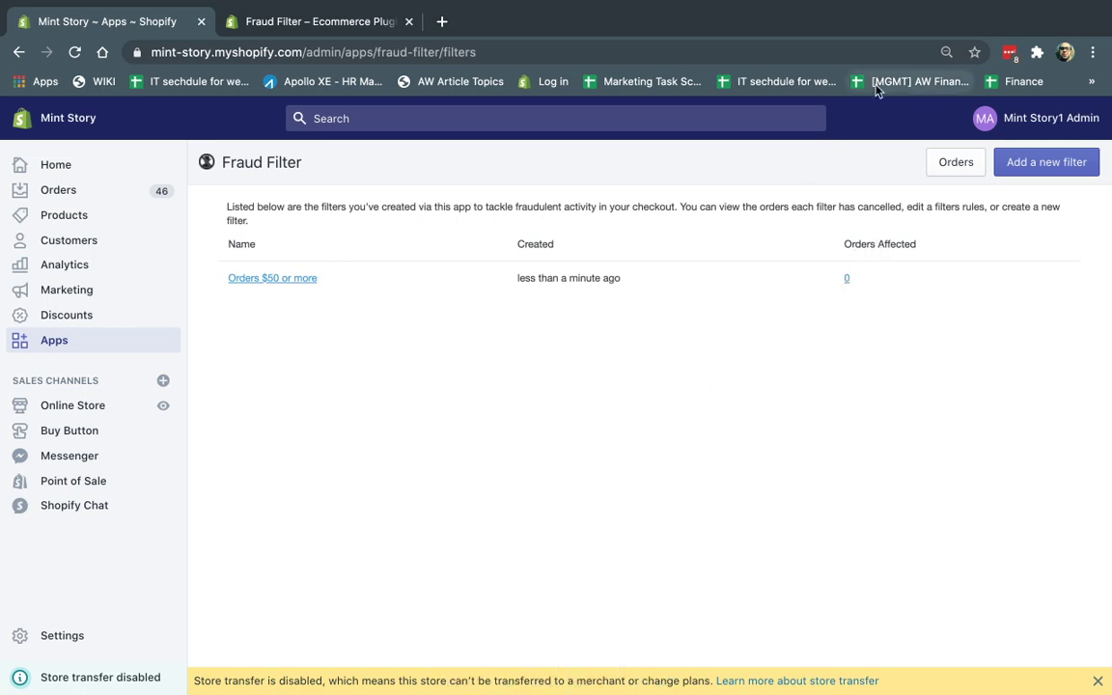
# Step: In the incognito storefront, add the $50 Legend Ink Multicolour backpack to the cart and check out
pyautogui.hotkey('ctrl', 'Right')
pyautogui.moveTo(315, 52); pyautogui.dragTo(863, 52)
pyautogui.press('BackSpace')
pyautogui.press('Return')
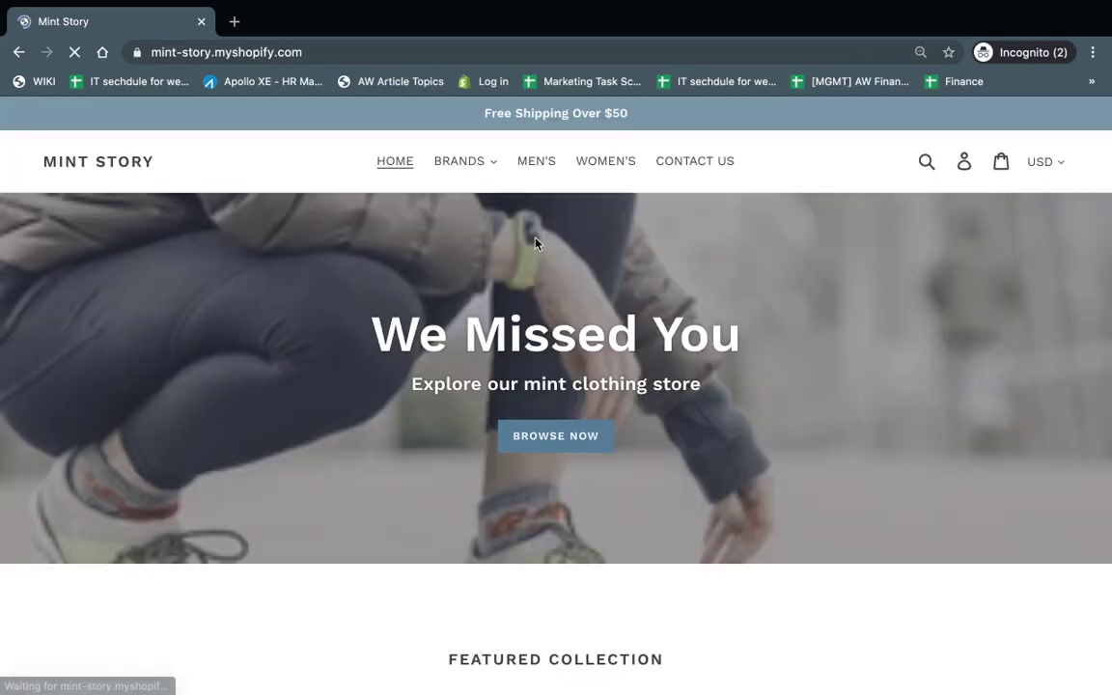
pyautogui.scroll(-5, 671, 495)
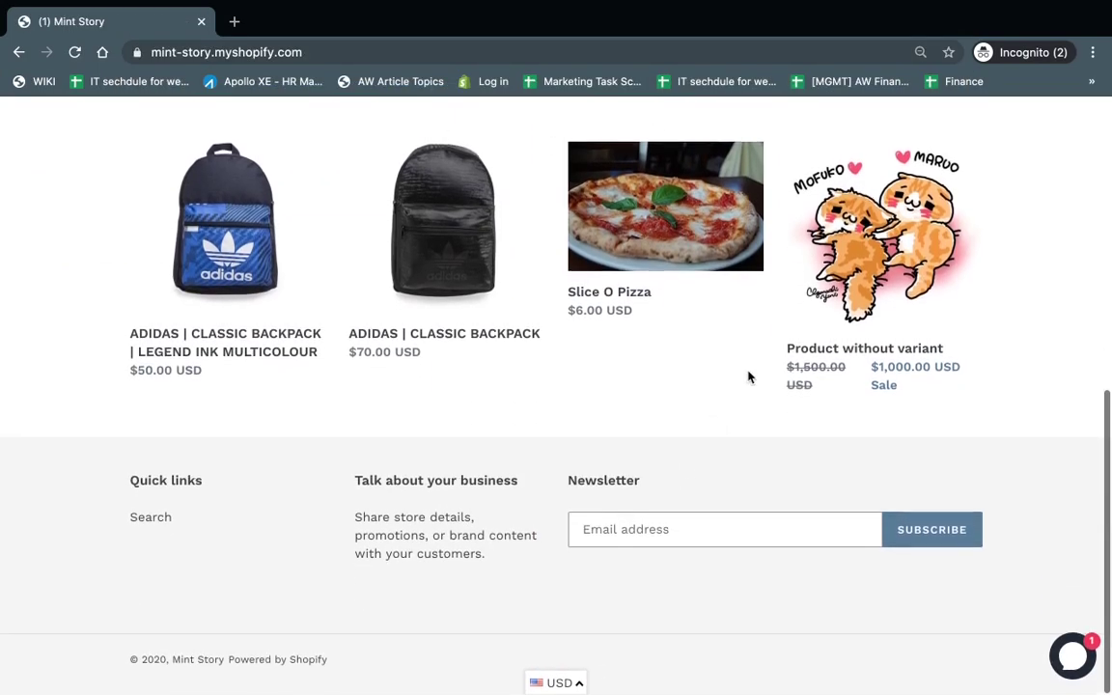
pyautogui.click(225, 222)
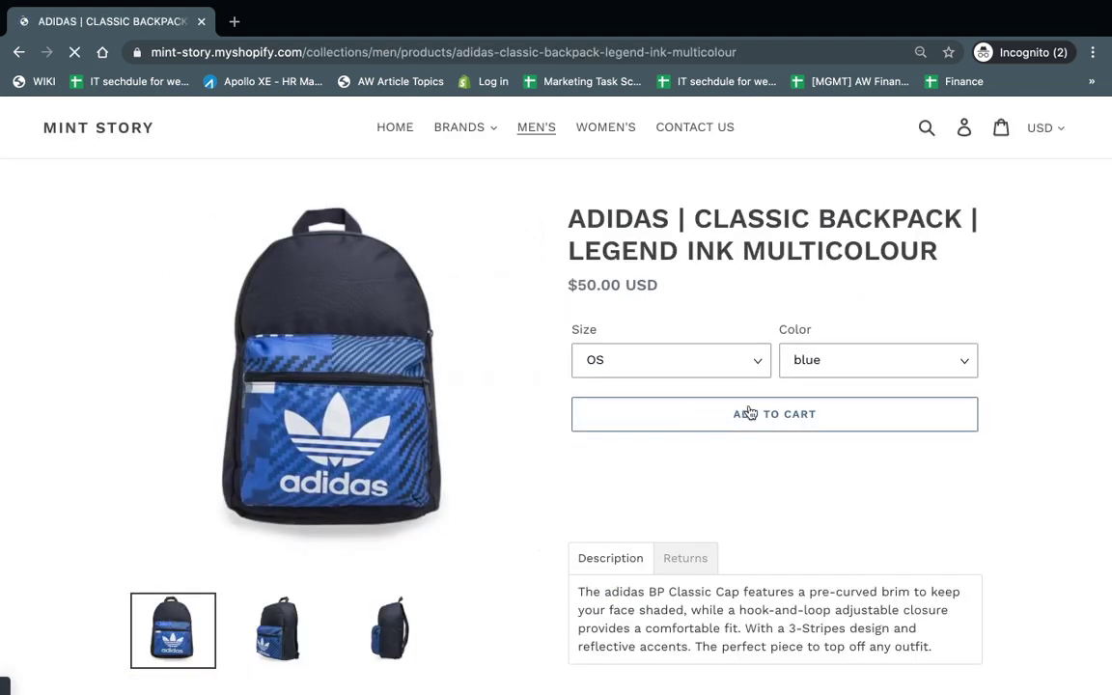
pyautogui.click(750, 413)
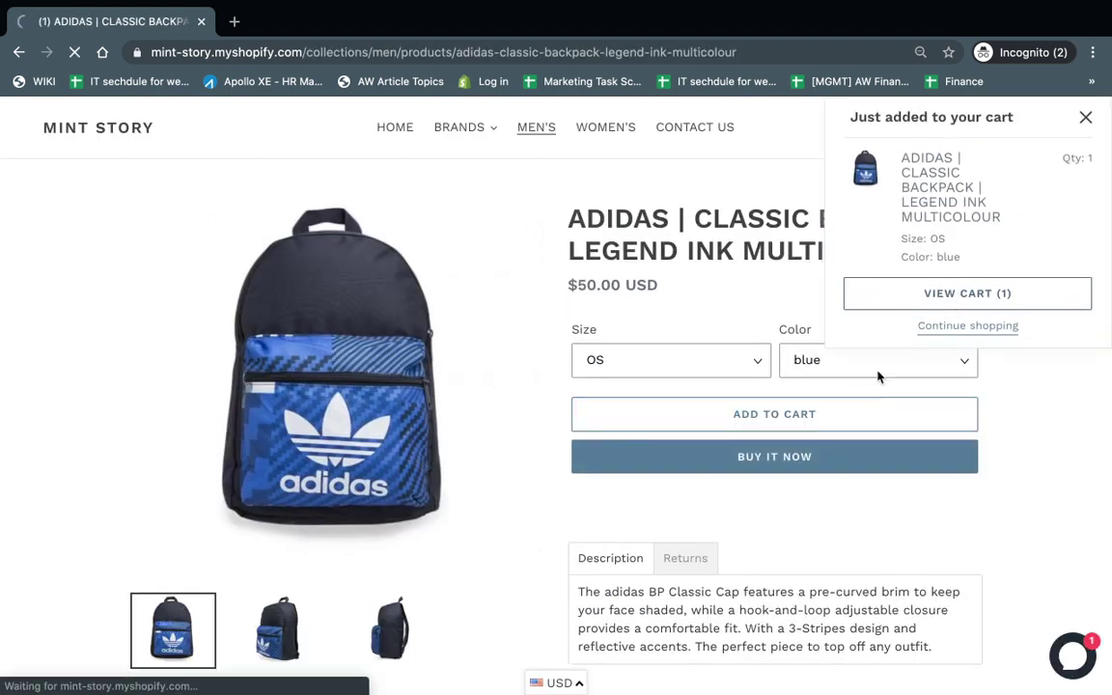
pyautogui.scroll(-3, 868, 435)
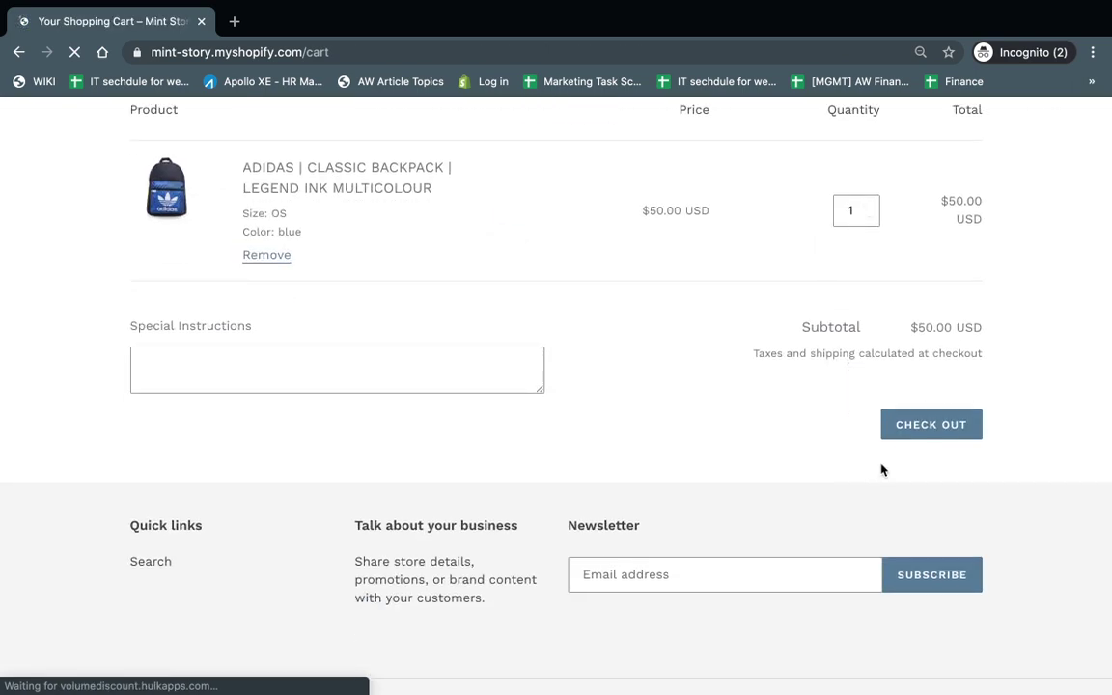
pyautogui.click(932, 428)
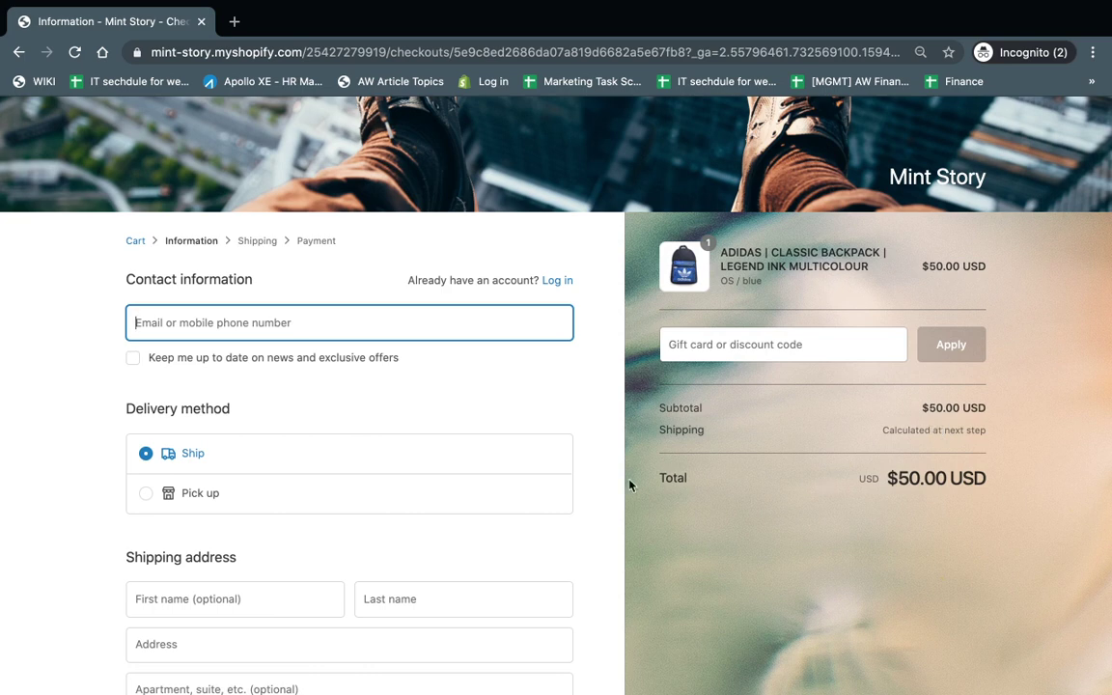
# Step: Autofill the saved contact and address details and continue through shipping to payment
pyautogui.write('or')
pyautogui.press('Down')
pyautogui.press('Return')
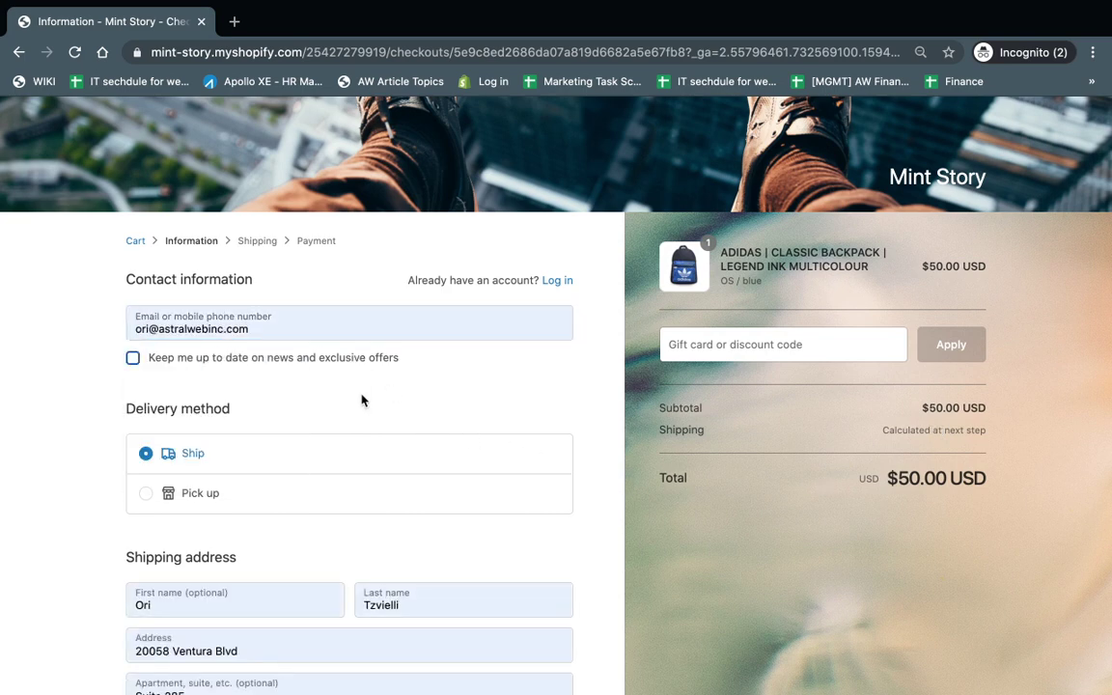
pyautogui.scroll(-1, 362, 399)
pyautogui.scroll(-3, 362, 400)
pyautogui.click(501, 593)
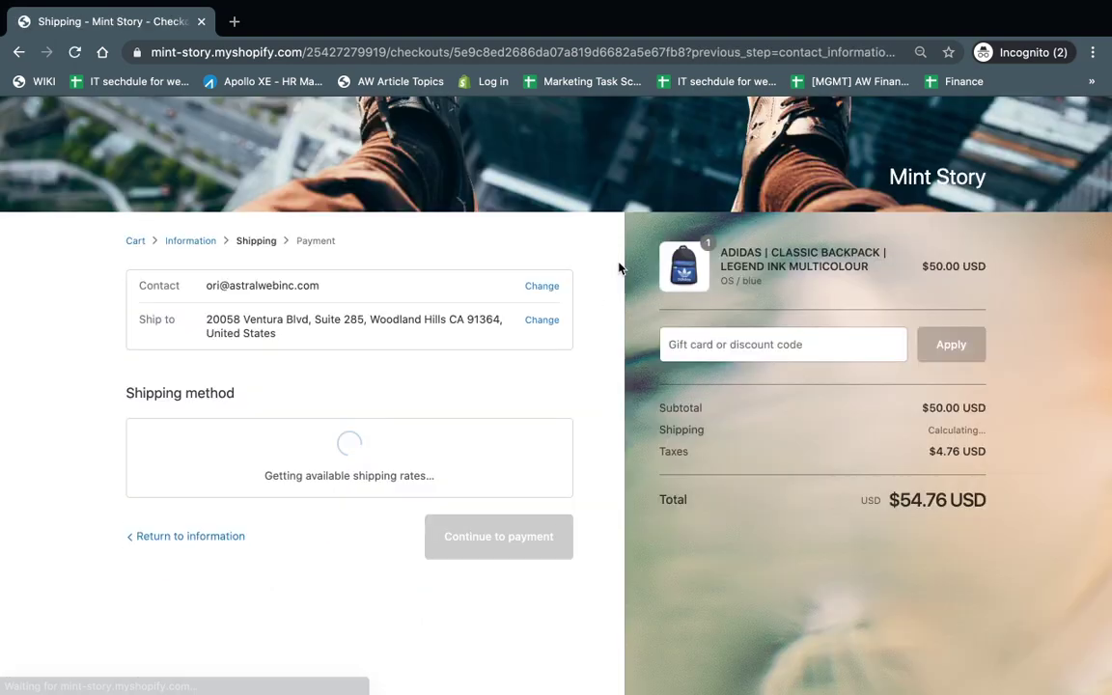
pyautogui.click(506, 571)
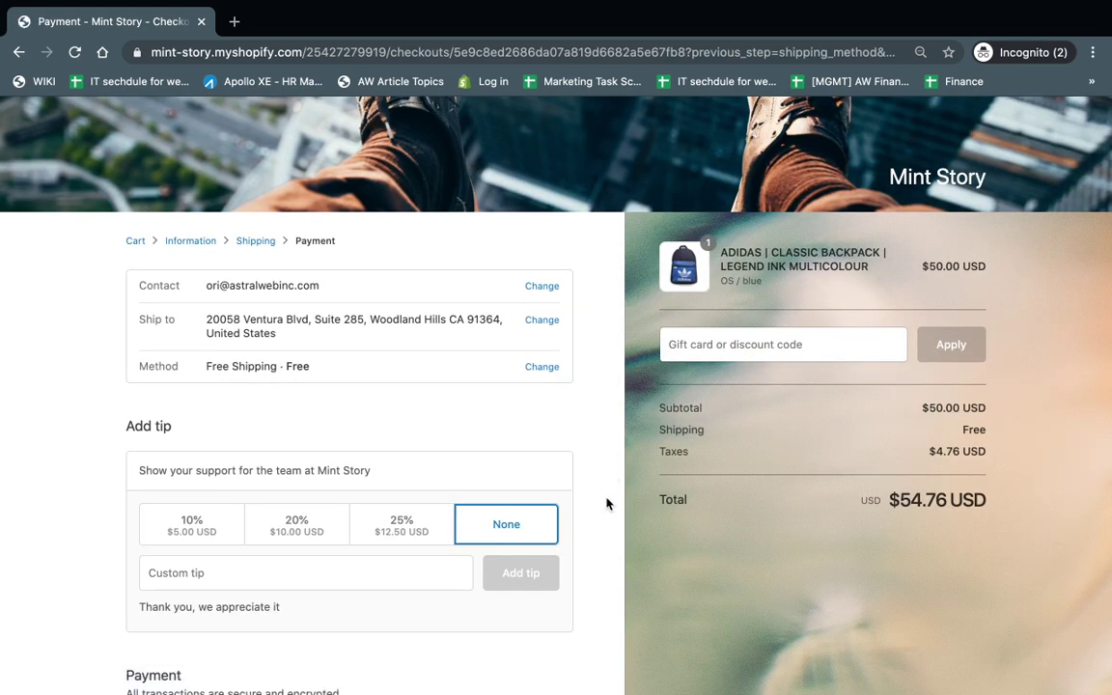
# Step: Pay with test card number 1, the cardholder's name, expiry 02/21 and a security code
pyautogui.scroll(-5, 606, 503)
pyautogui.write('1')
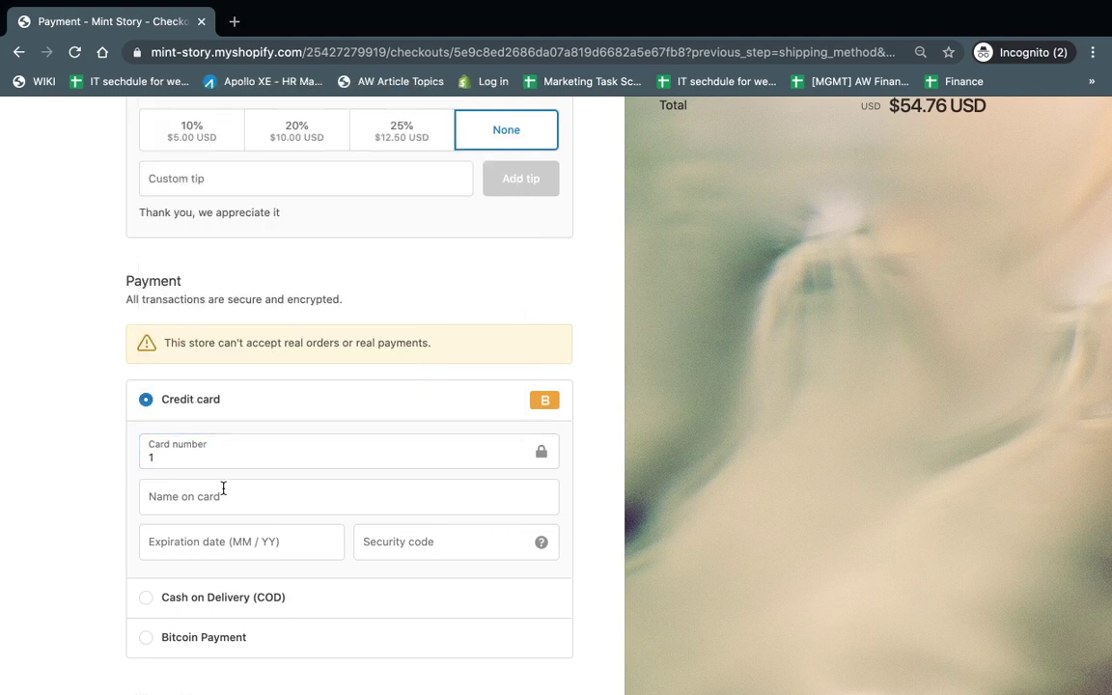
pyautogui.click(223, 489)
pyautogui.press('Tab')
pyautogui.write('02 / 2')
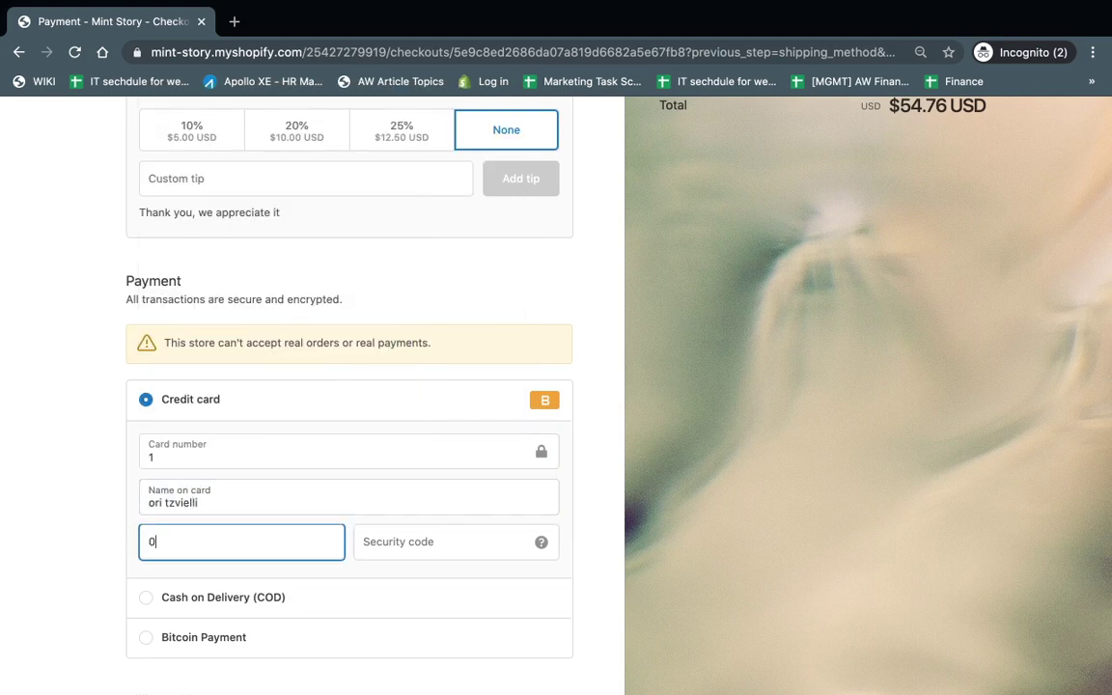
pyautogui.write('1')
pyautogui.press('Tab')
pyautogui.write('111')
pyautogui.scroll(-2, 528, 588)
pyautogui.press('Return')
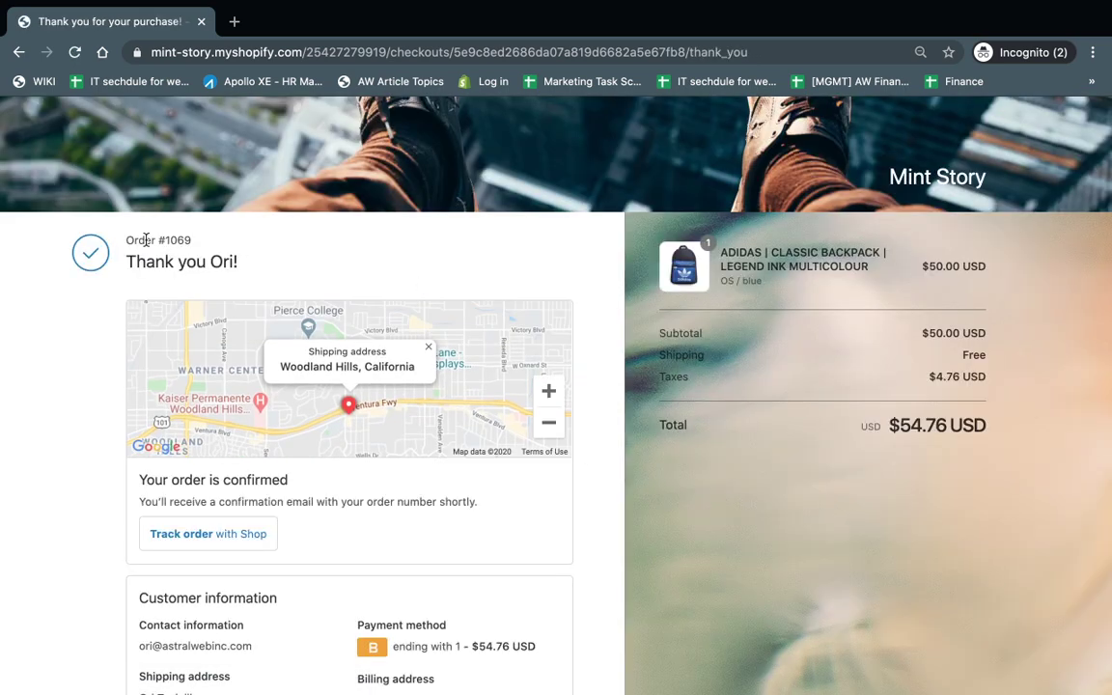
# Step: Reload Fraud Filter and open order #1069 from the Orders $50 or more rule's affected orders
pyautogui.tripleClick(146, 239)
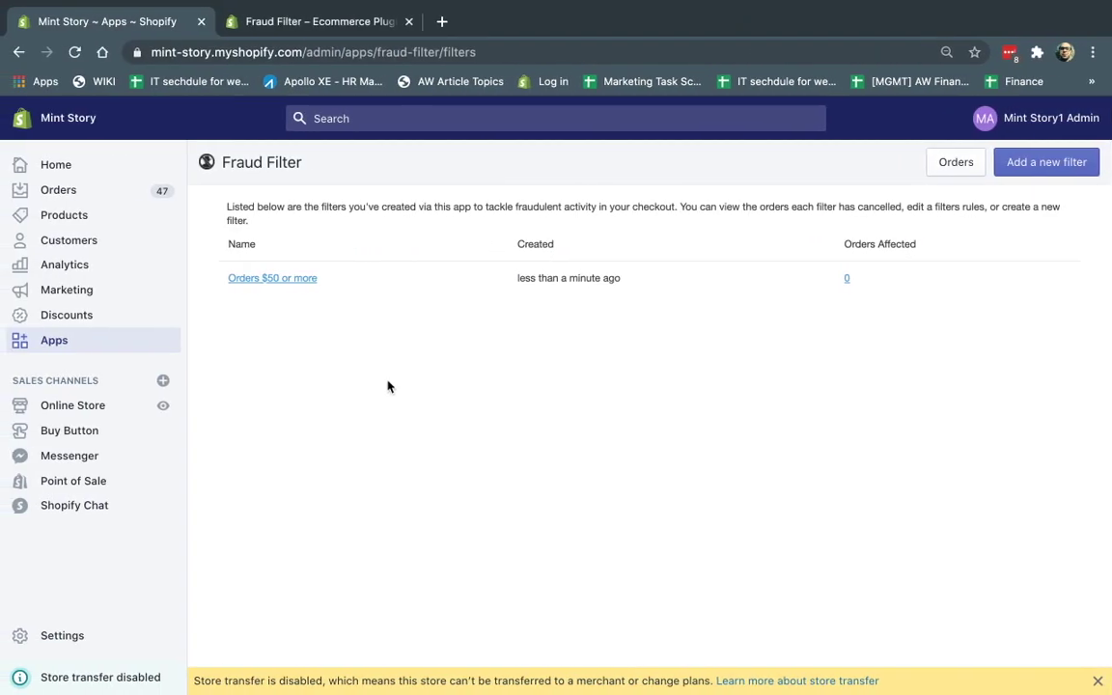
pyautogui.press('super+r')
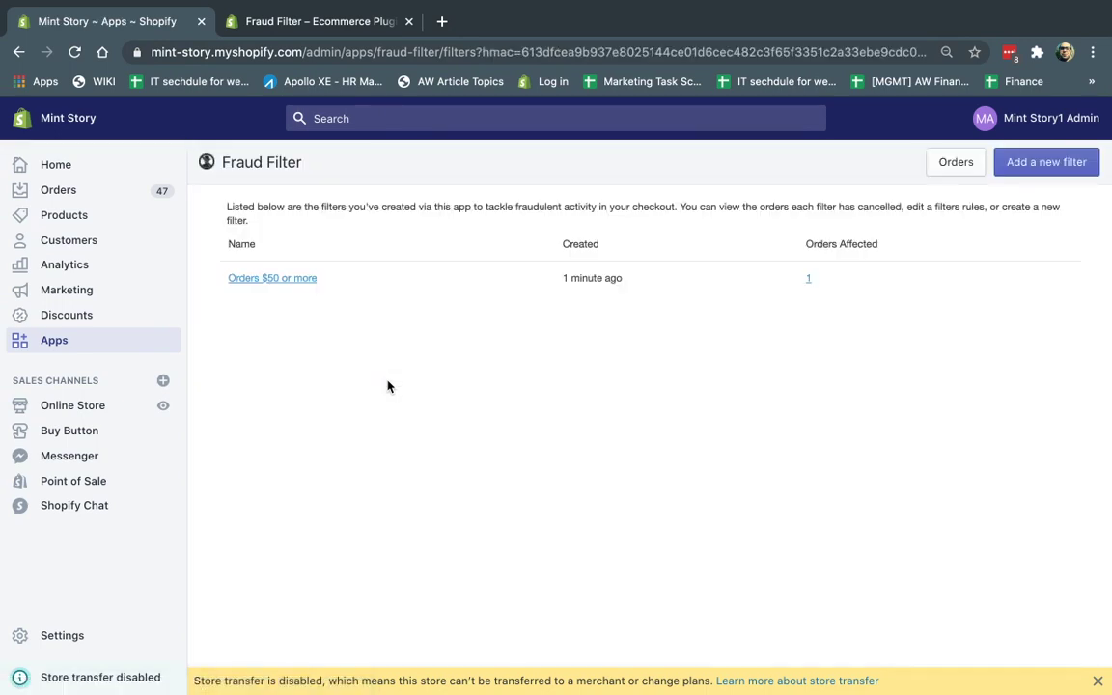
pyautogui.click(809, 282)
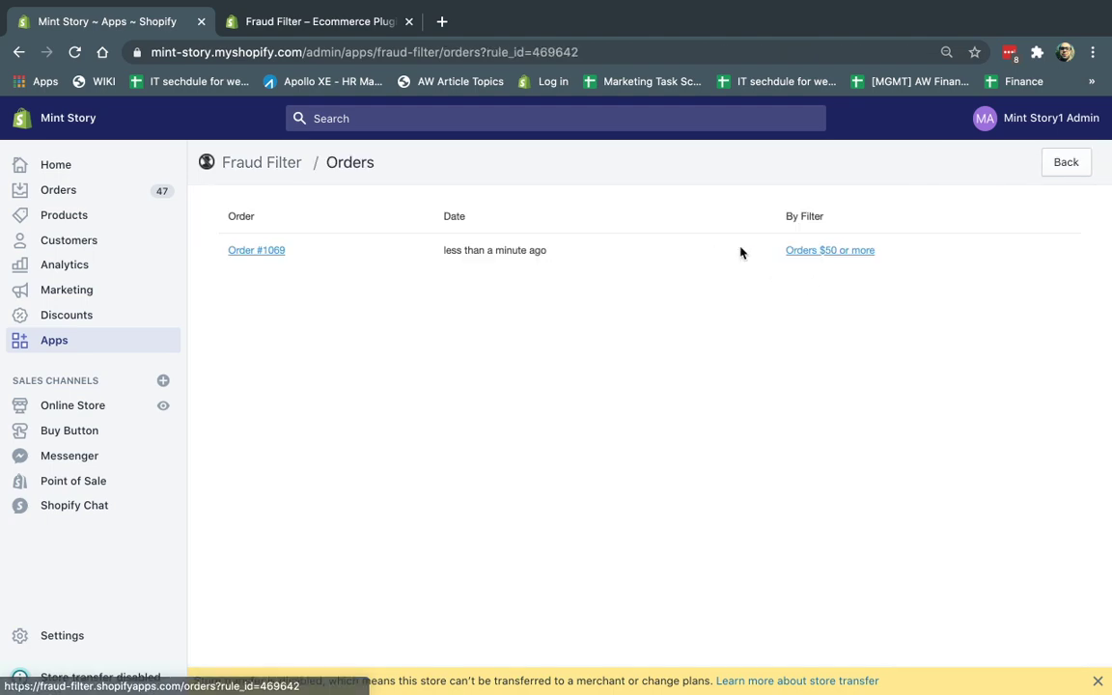
pyautogui.click(271, 253)
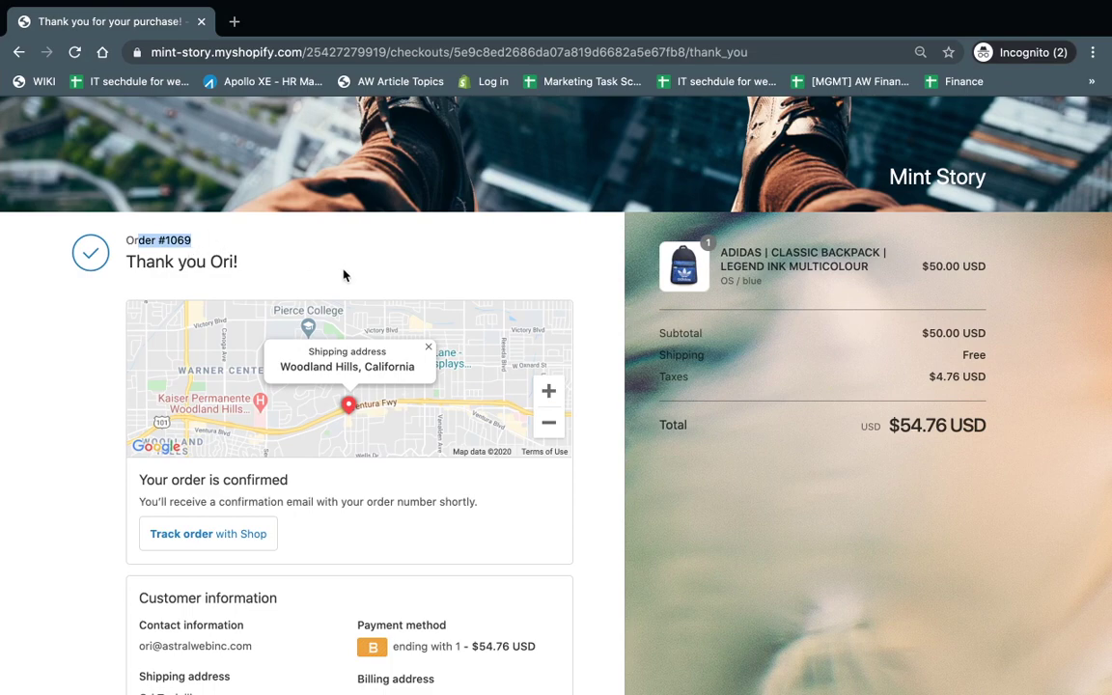
pyautogui.press('super+w')
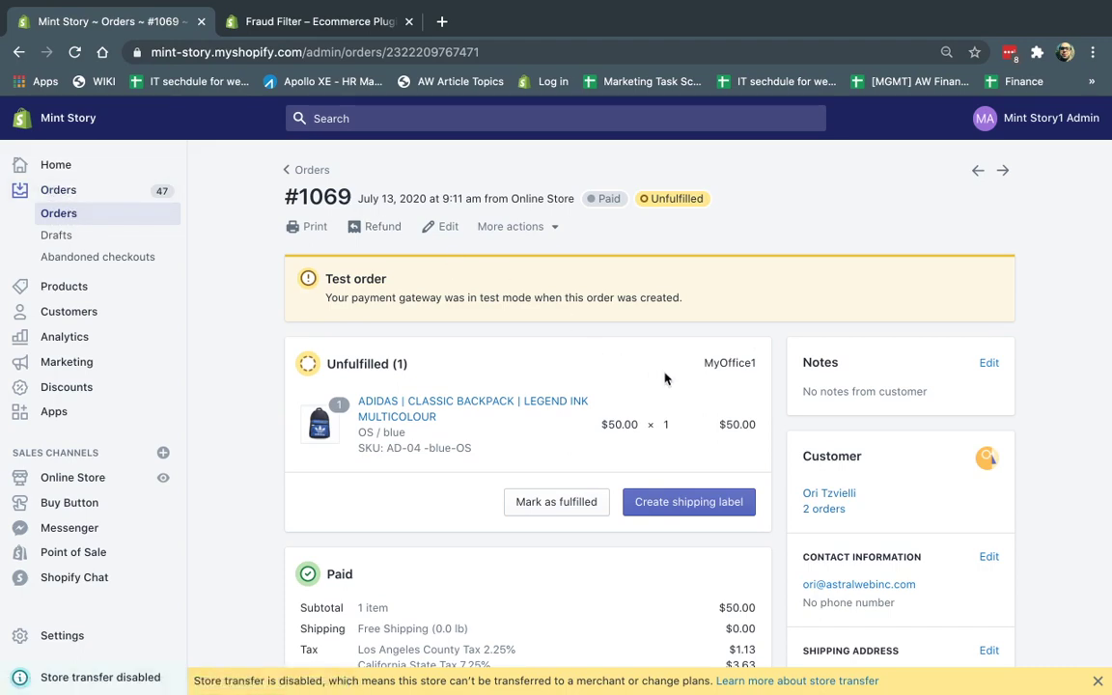
# Step: Scroll to the Fraud analysis card and highlight the note naming the 'Orders $50 or more' rule
pyautogui.scroll(-10, 664, 378)
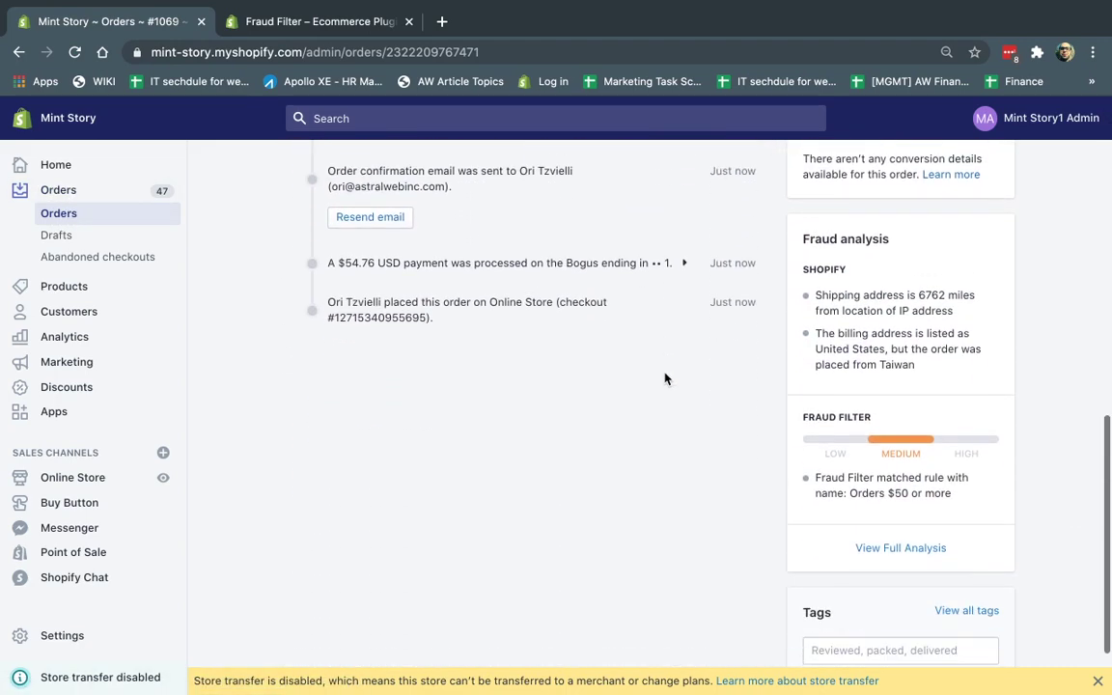
pyautogui.moveTo(900, 440)
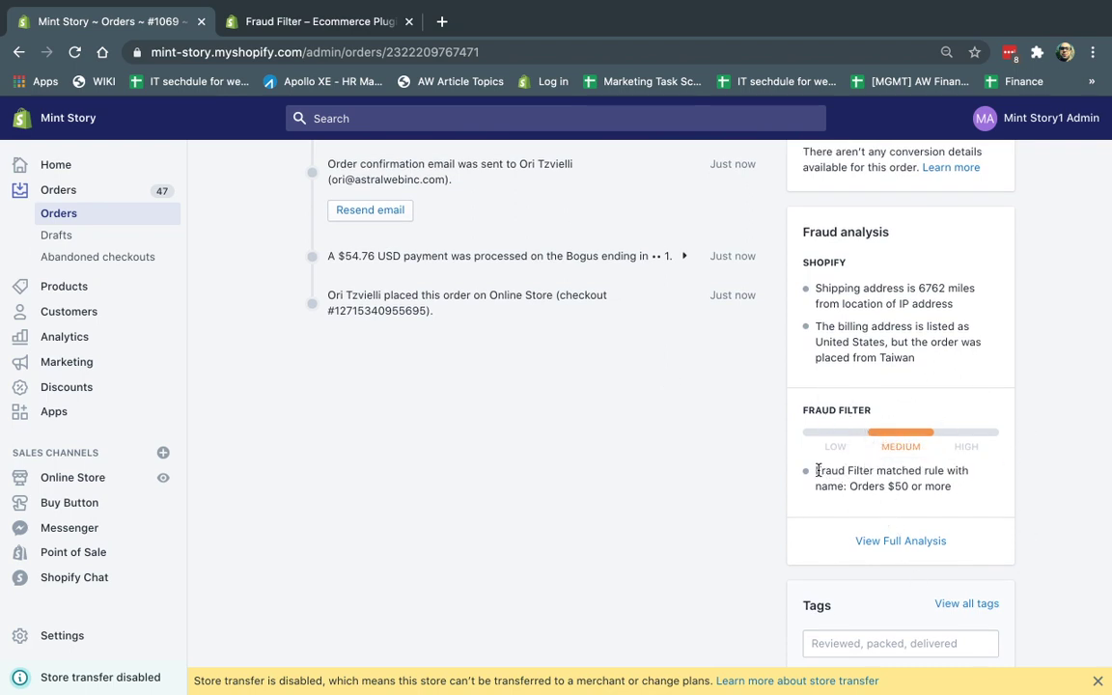
pyautogui.moveTo(817, 470); pyautogui.dragTo(920, 475)
pyautogui.moveTo(849, 486); pyautogui.dragTo(950, 487)
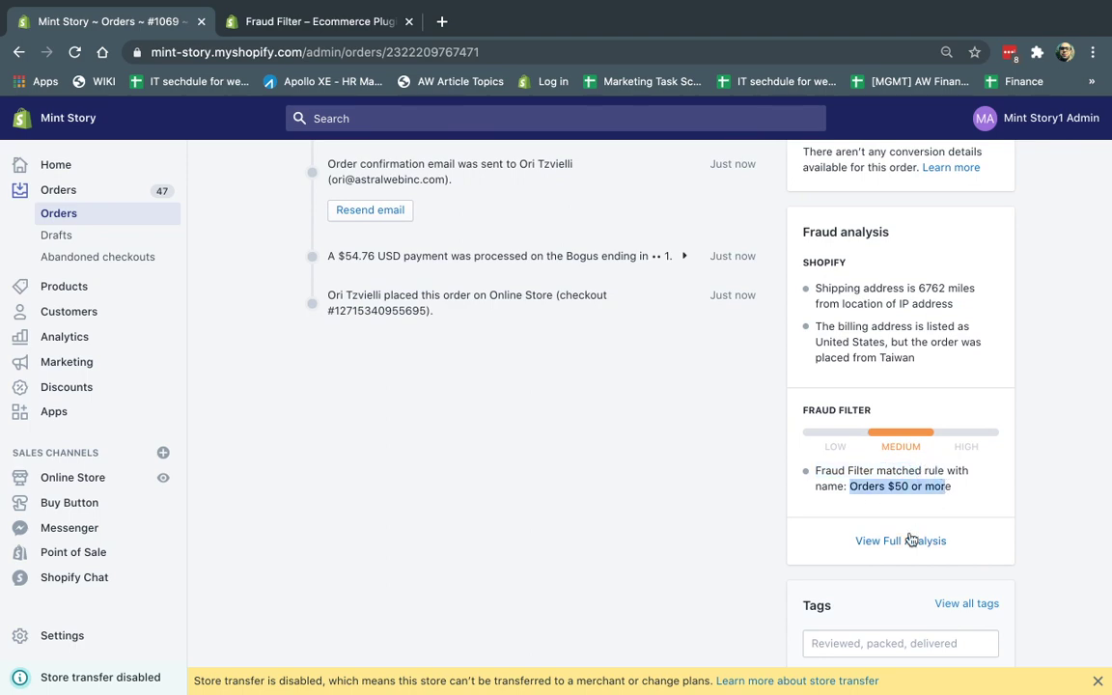
pyautogui.click(910, 541)
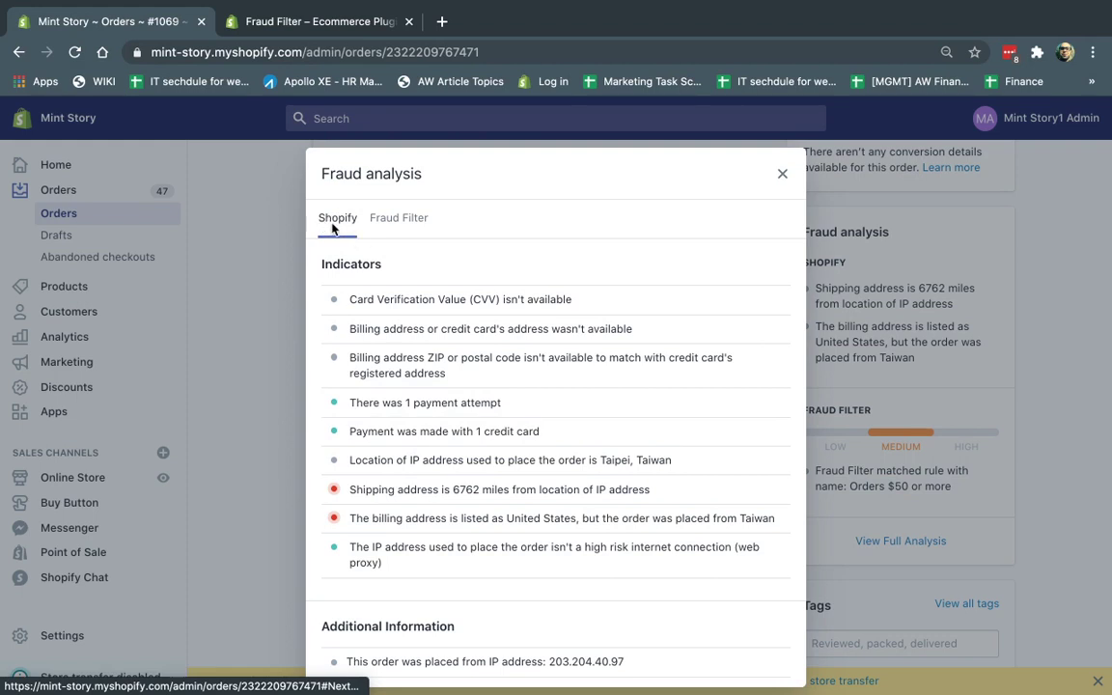
pyautogui.click(394, 222)
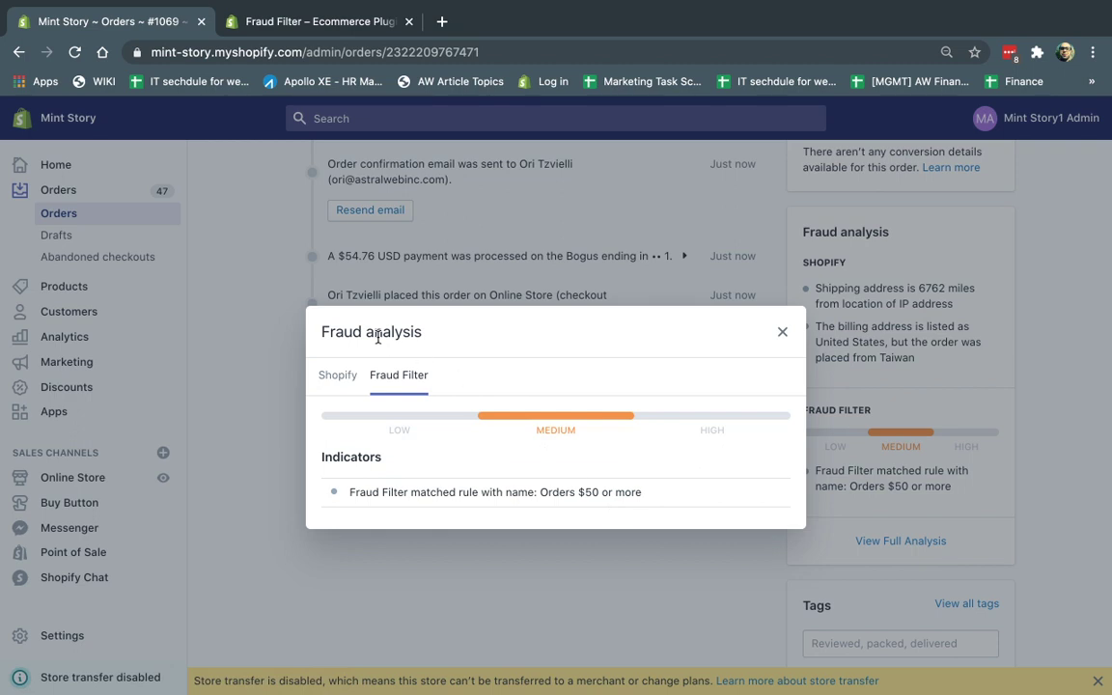
pyautogui.moveTo(568, 421)
pyautogui.click(782, 332)
pyautogui.scroll(3, 434, 387)
# Step: Open the Fraud Filter app from the admin's Apps list and start a new filter
pyautogui.click(299, 21)
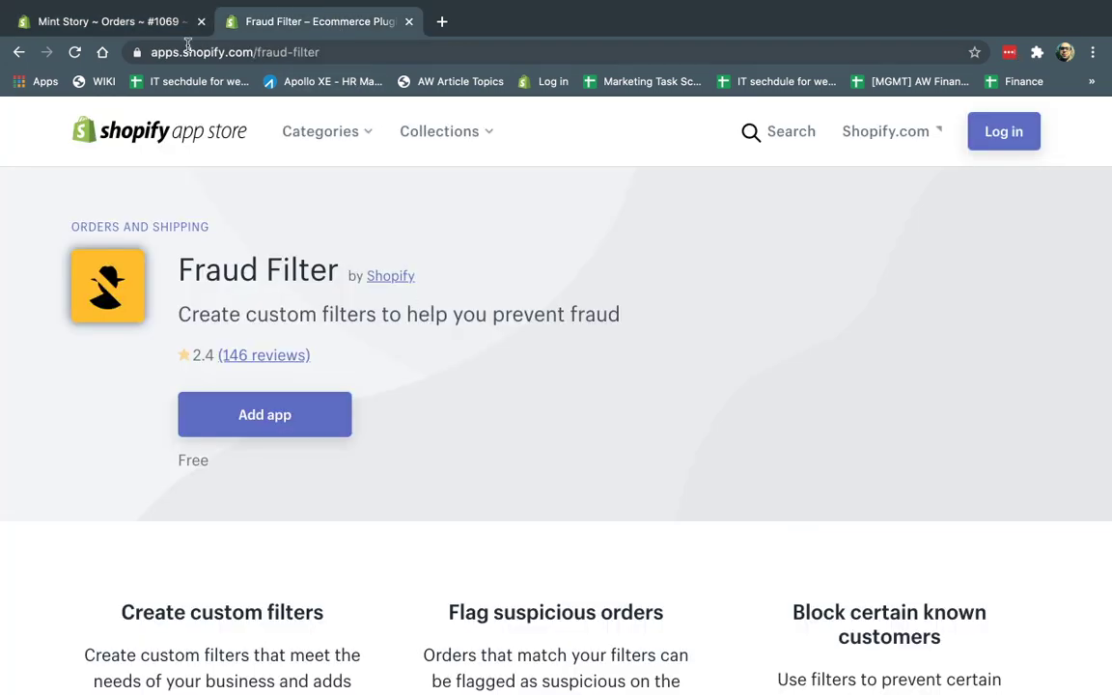
pyautogui.click(130, 21)
pyautogui.click(64, 408)
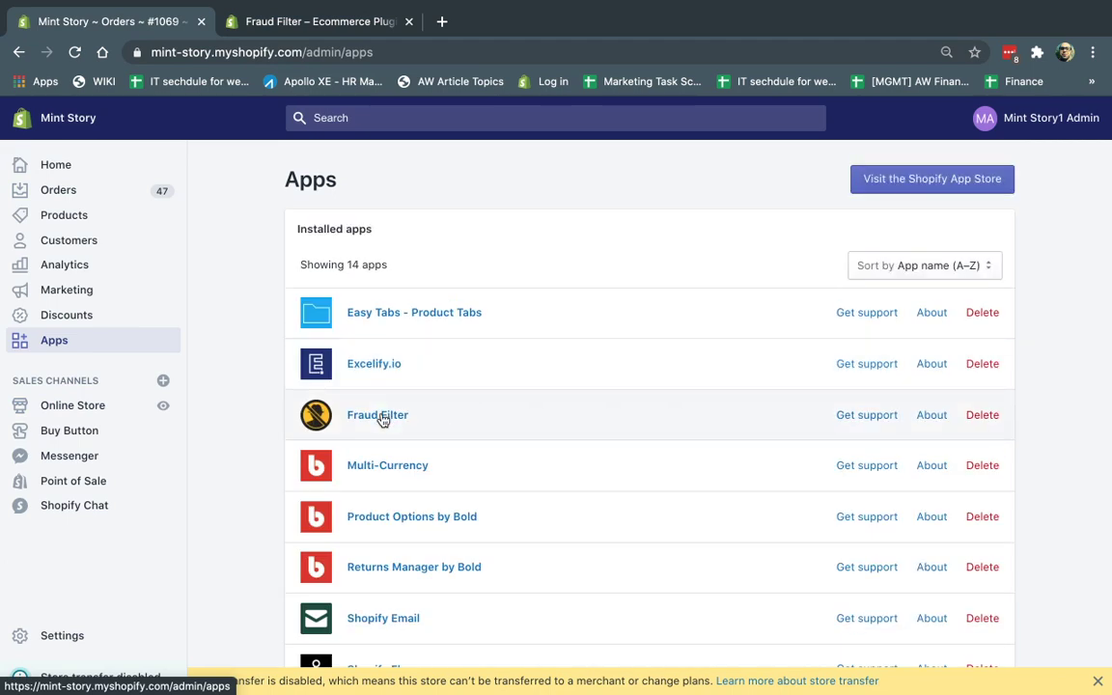
pyautogui.click(381, 418)
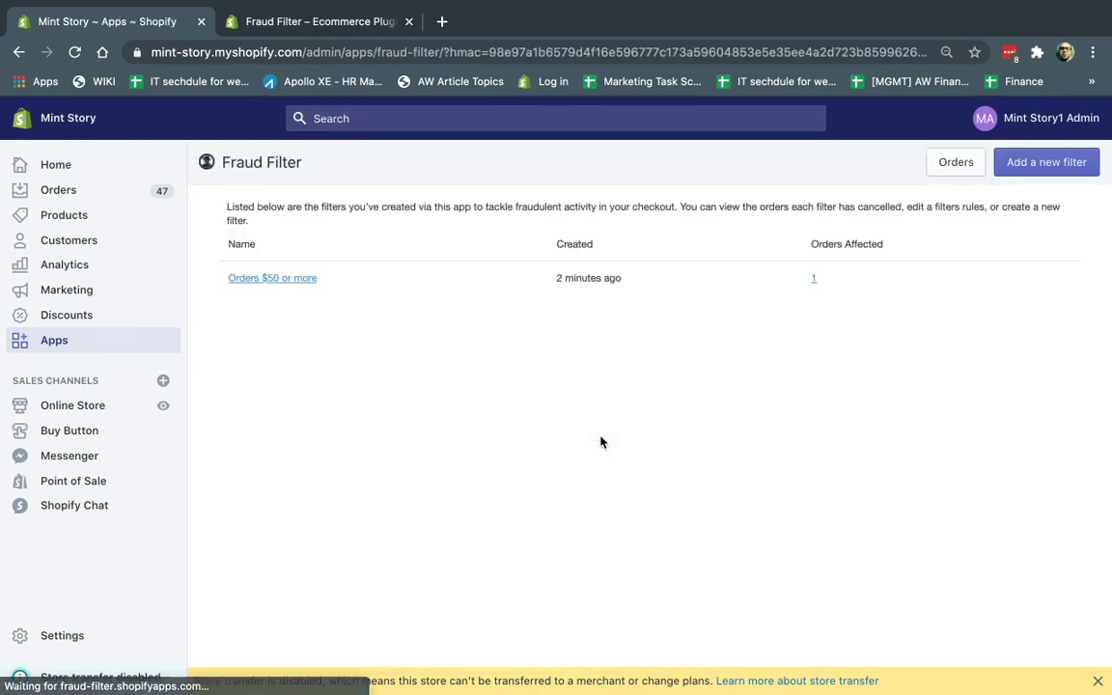
pyautogui.click(1052, 163)
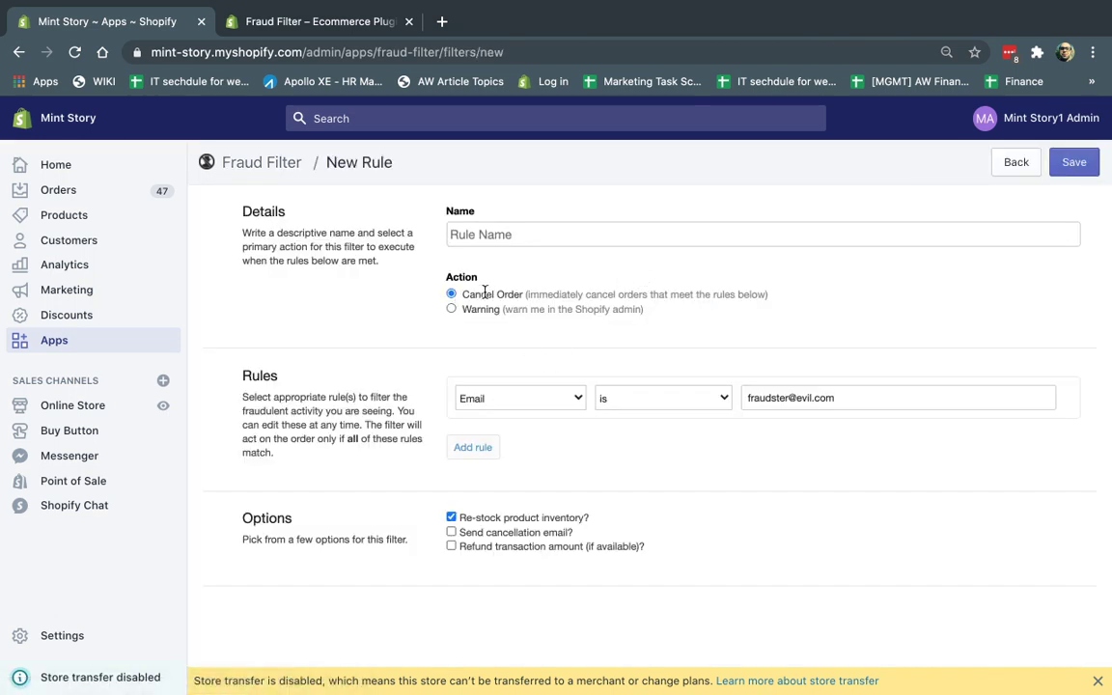
# Step: Browse the rule's field options, trying Country Code, then set the field back to Email
pyautogui.click(569, 411)
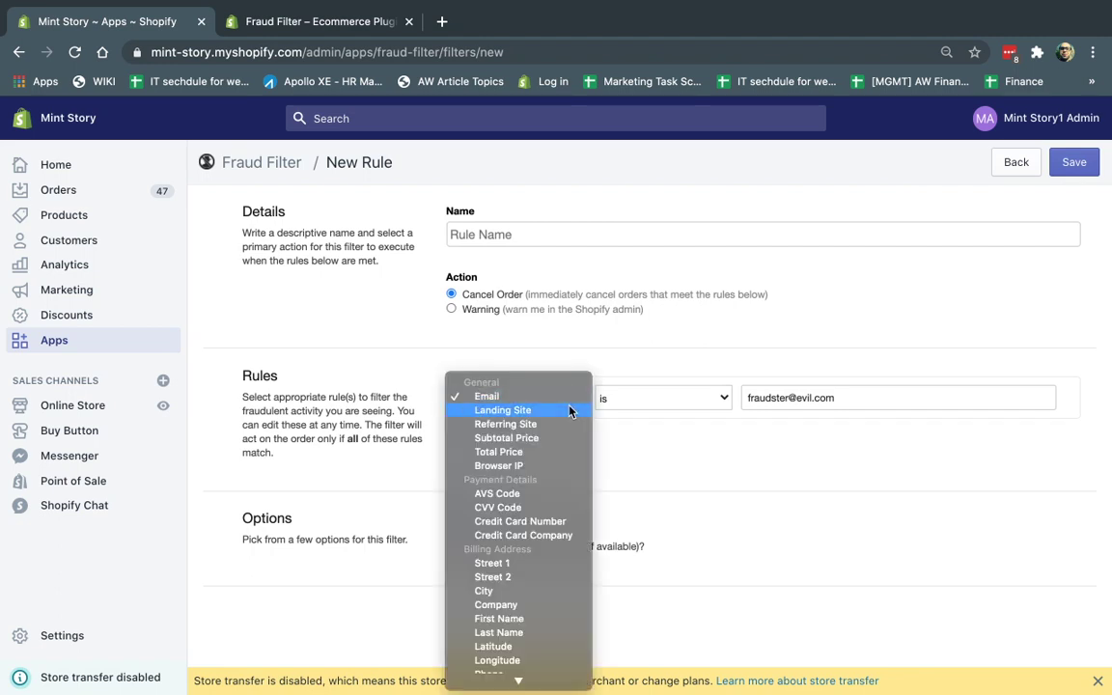
pyautogui.scroll(-5, 534, 528)
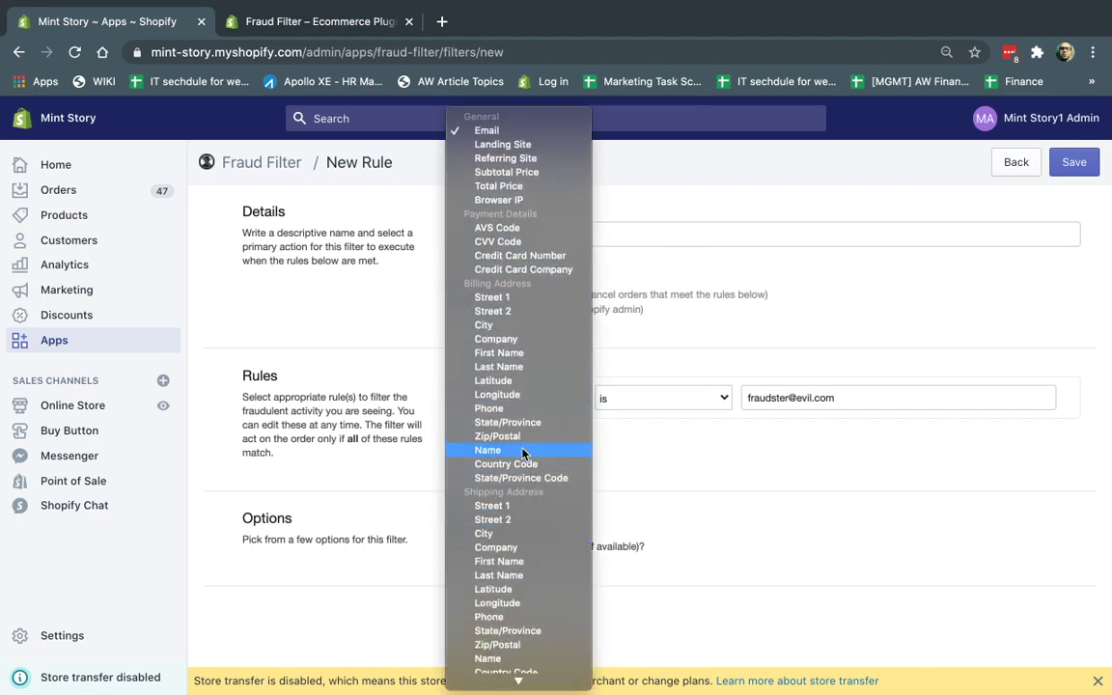
pyautogui.scroll(-3, 509, 546)
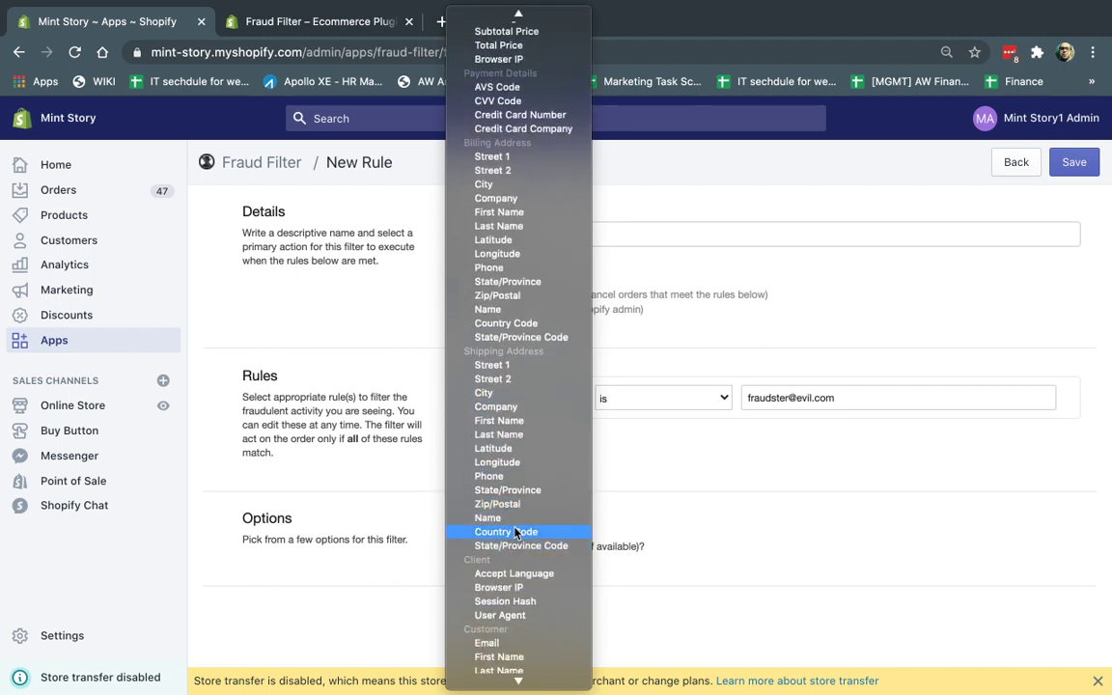
pyautogui.click(520, 532)
pyautogui.click(527, 398)
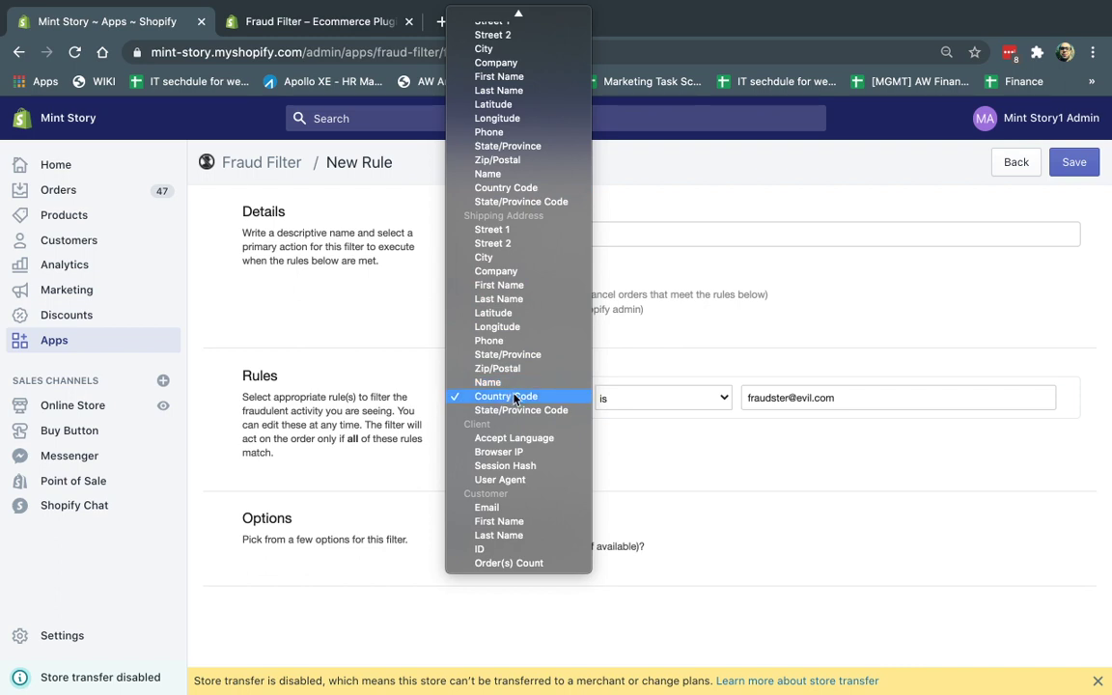
pyautogui.scroll(5, 513, 399)
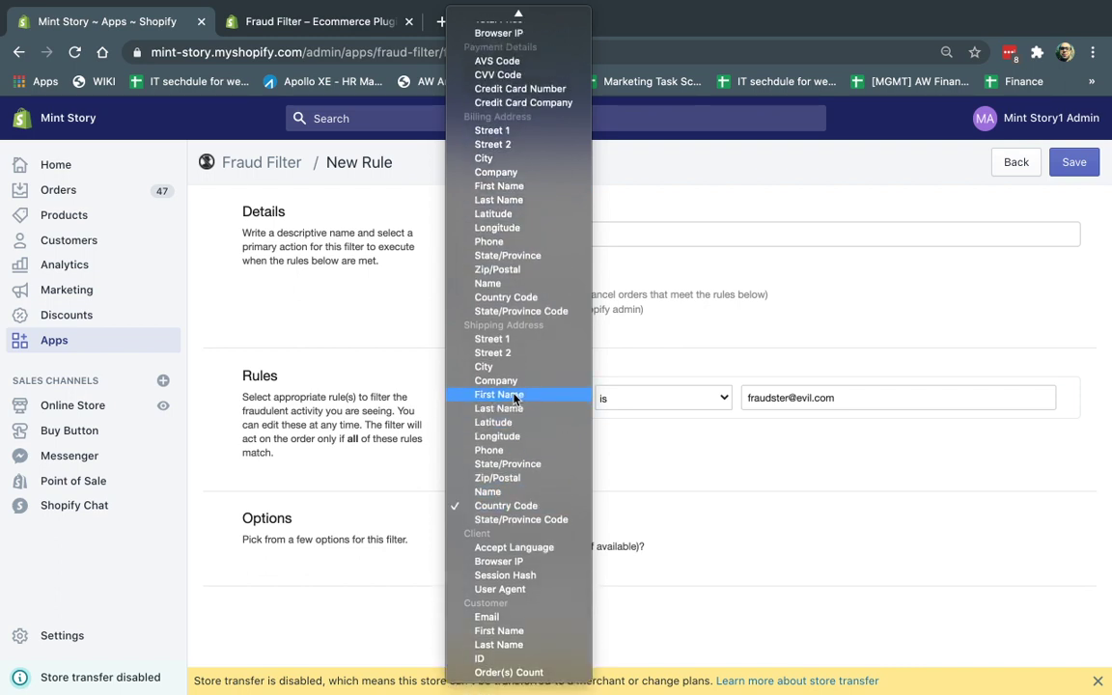
pyautogui.click(492, 625)
# Step: Replace the rule's Email 'is' value with the test customer's e-mail address
pyautogui.tripleClick(757, 390)
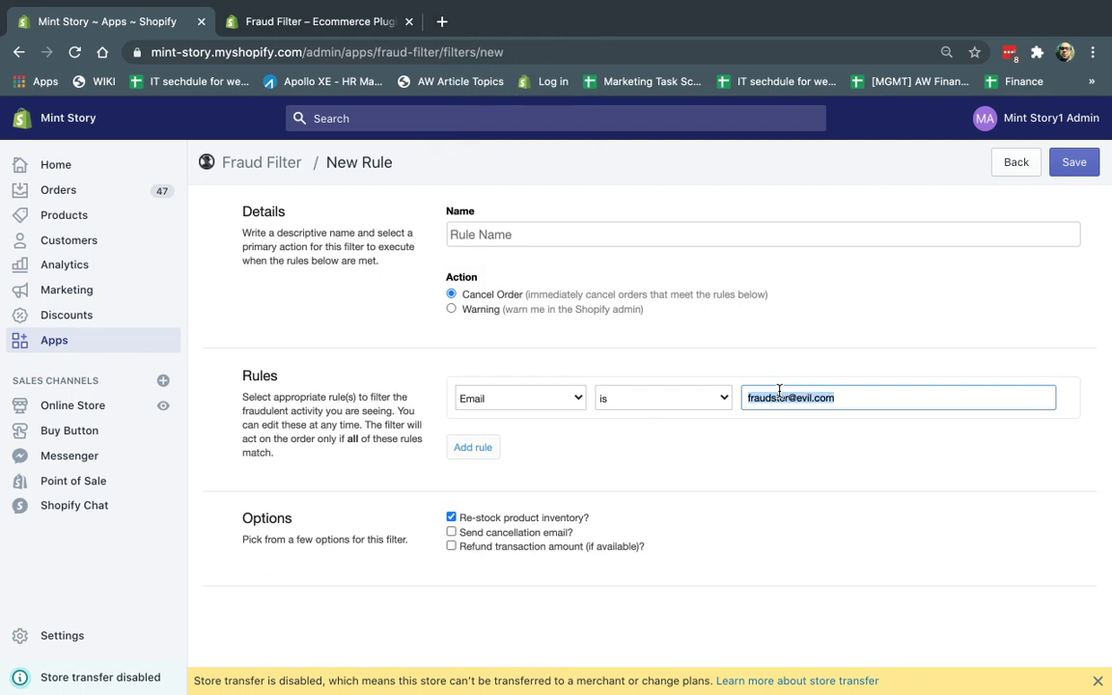
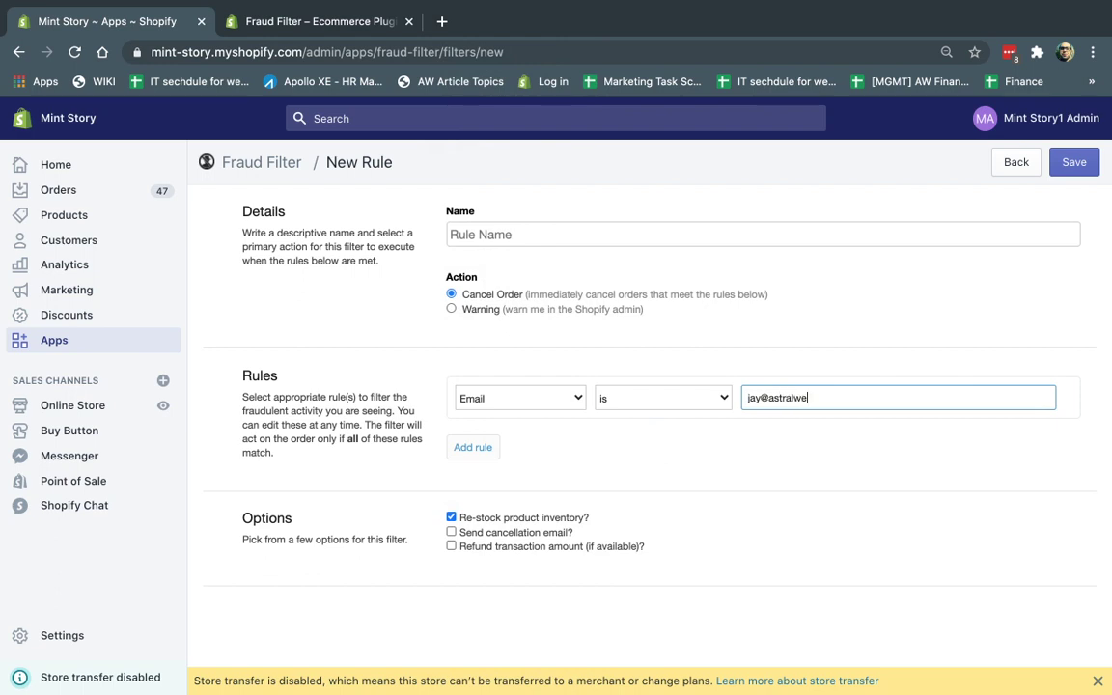
pyautogui.hotkey('ctrl', 'a')
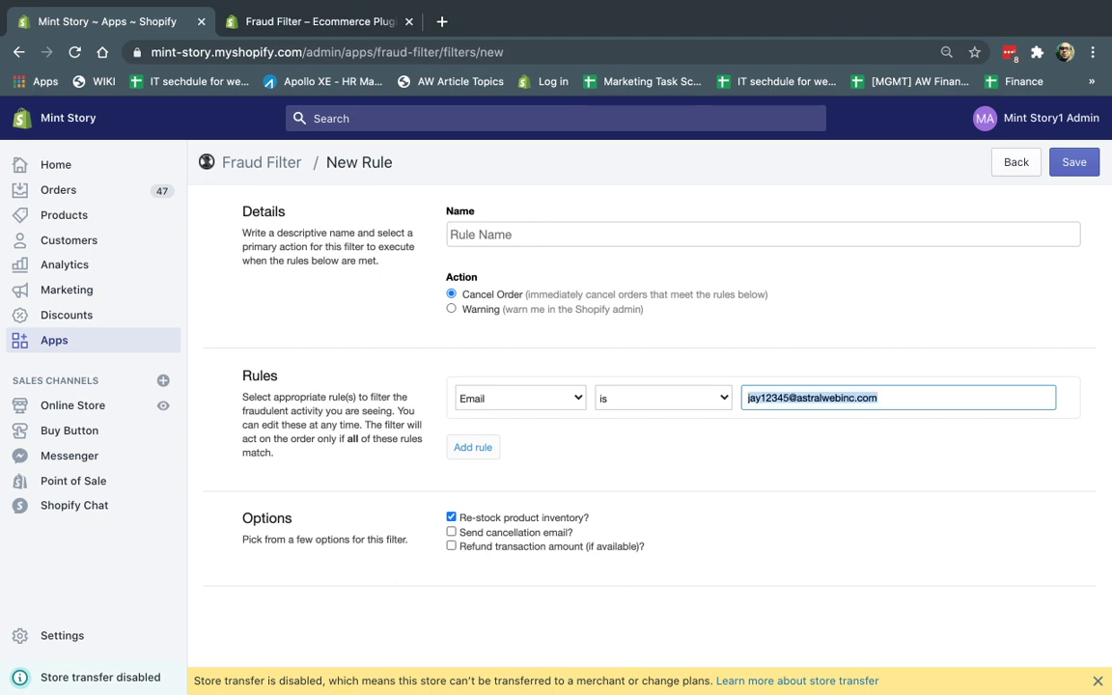
# Step: Turn off re-stocking product inventory and begin typing the rule name 'Filt'
pyautogui.click(453, 522)
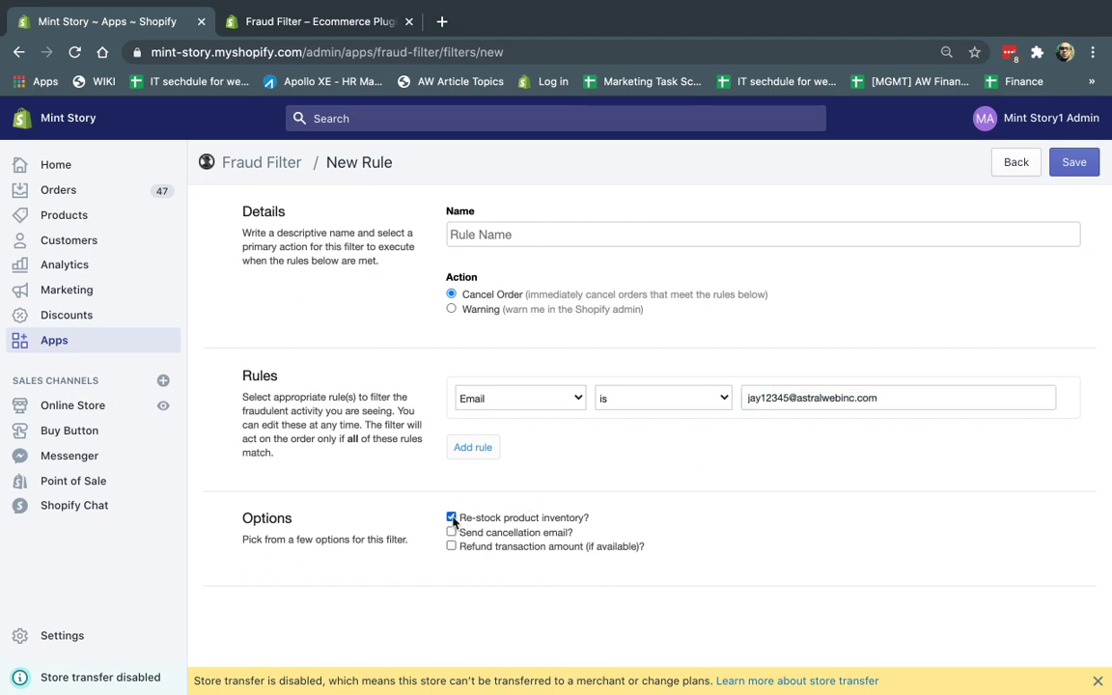
pyautogui.click(513, 236)
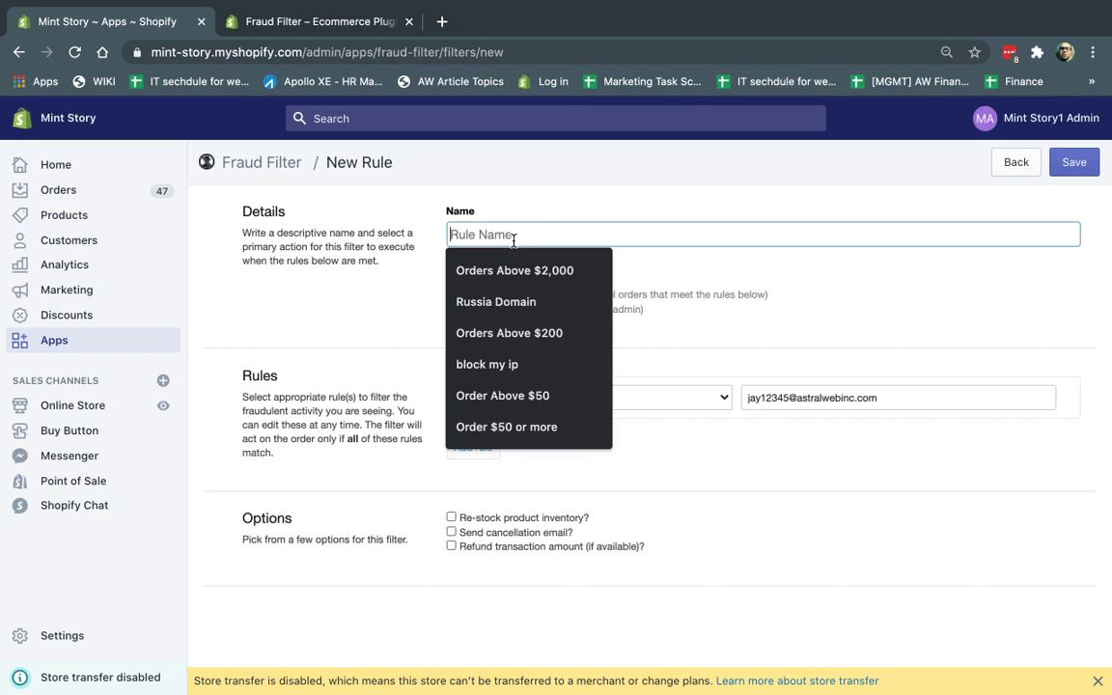
pyautogui.write('Filter out jays spam email')
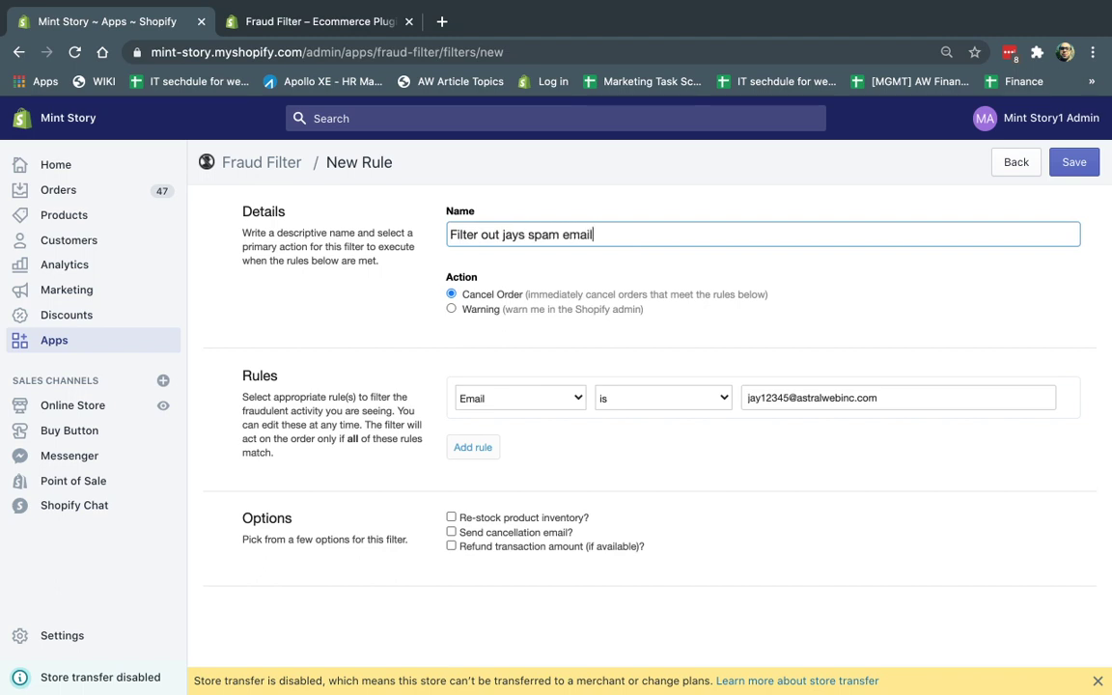
# Step: Save the jays spam-email rule, then rename the $50 filter to 'Orders $500 or more' with threshold 500
pyautogui.click(1074, 162)
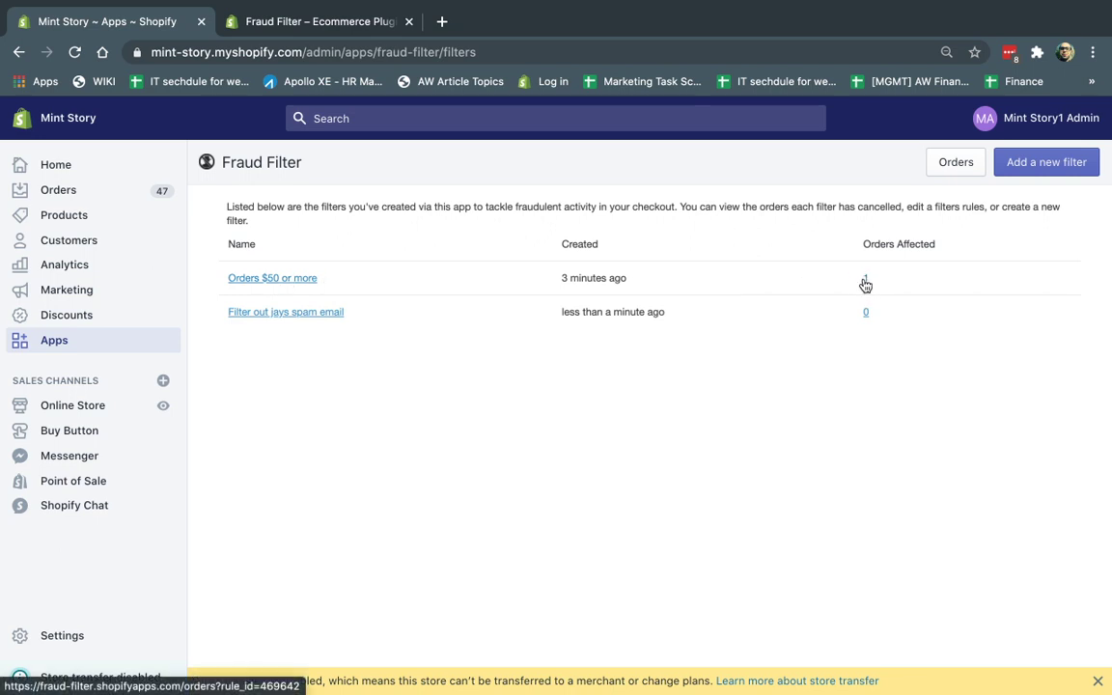
pyautogui.click(245, 279)
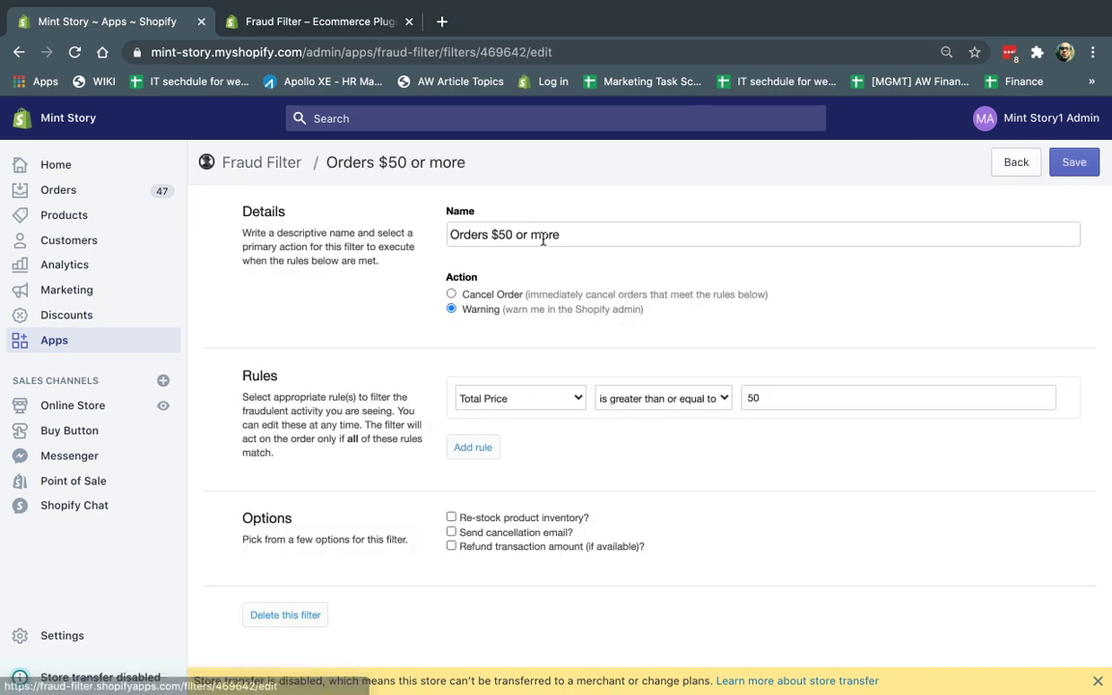
pyautogui.click(517, 237)
pyautogui.write('0')
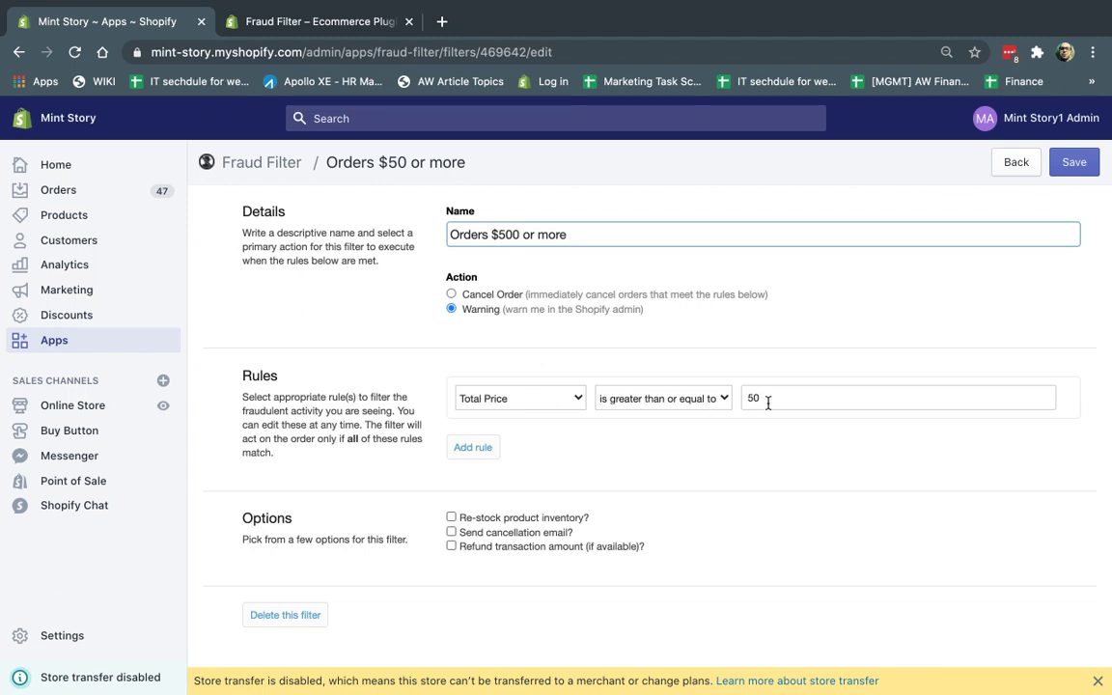
pyautogui.click(793, 397)
pyautogui.click(1086, 161)
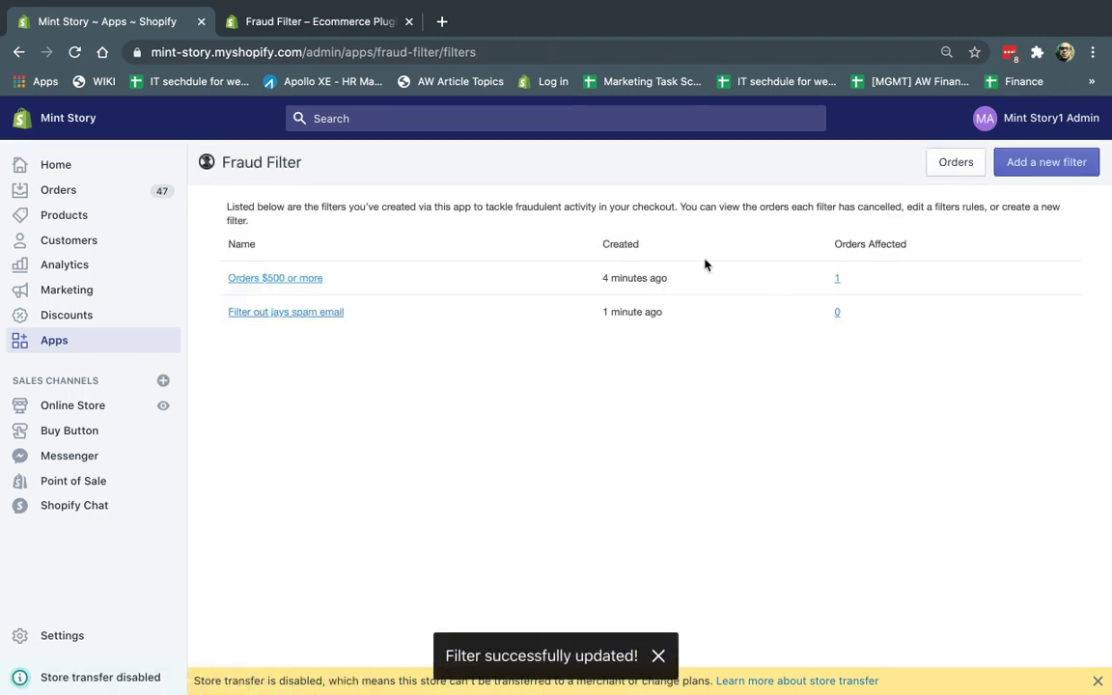
# Step: Load the Mint Story store home page in the incognito window
pyautogui.hotkey('ctrl', 'Right')
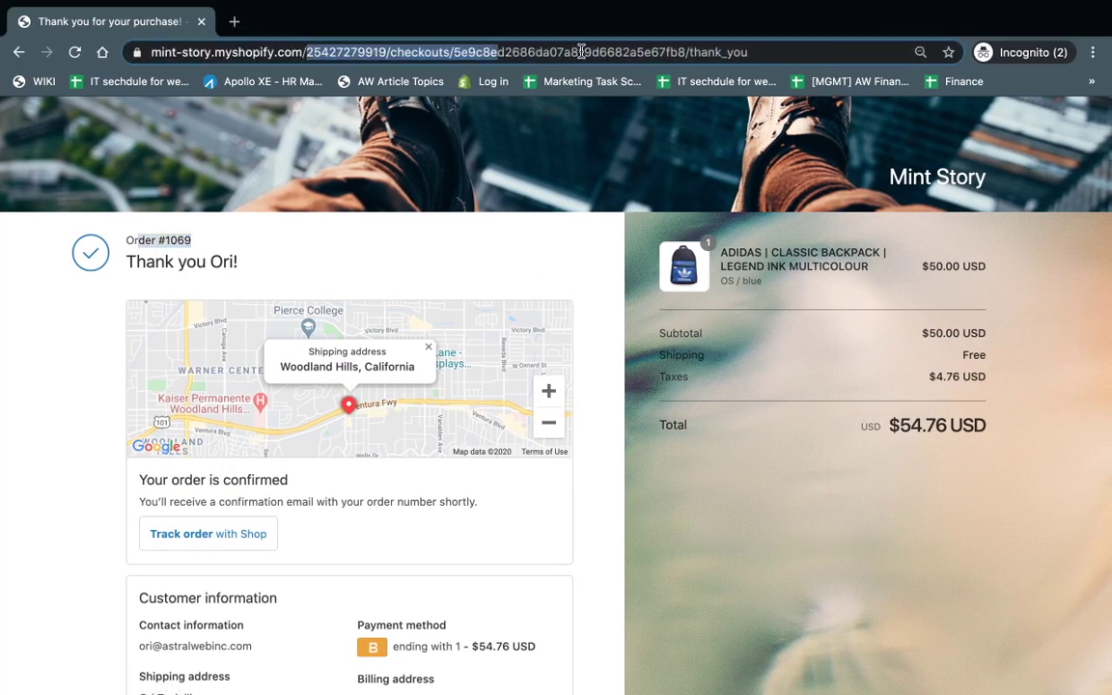
pyautogui.moveTo(710, 50); pyautogui.dragTo(777, 50)
pyautogui.press('BackSpace')
pyautogui.press('Return')
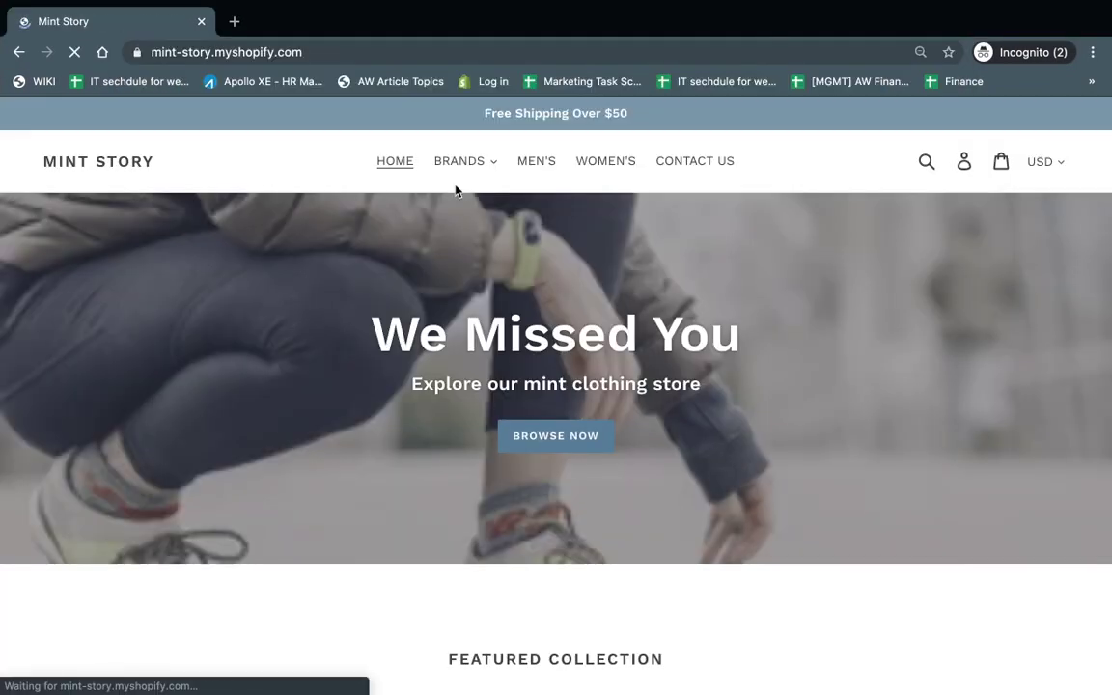
# Step: Add the $50.00 Adidas Classic Backpack Legend Ink Multicolour to the cart and view the cart
pyautogui.scroll(-5, 635, 531)
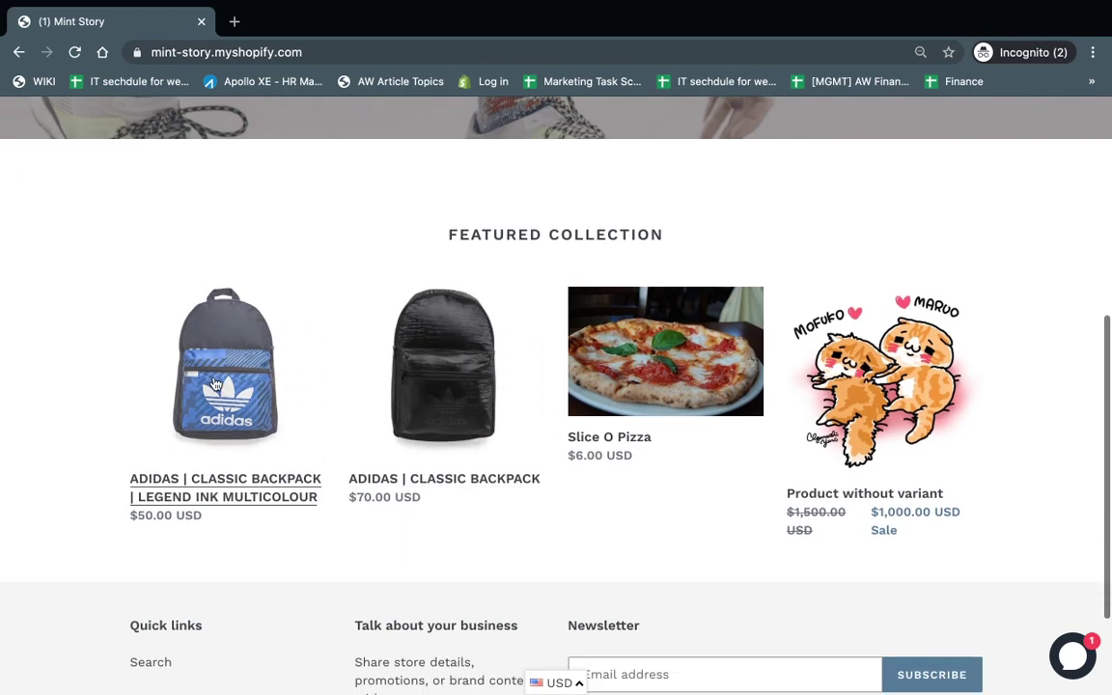
pyautogui.click(215, 383)
pyautogui.scroll(-4, 566, 403)
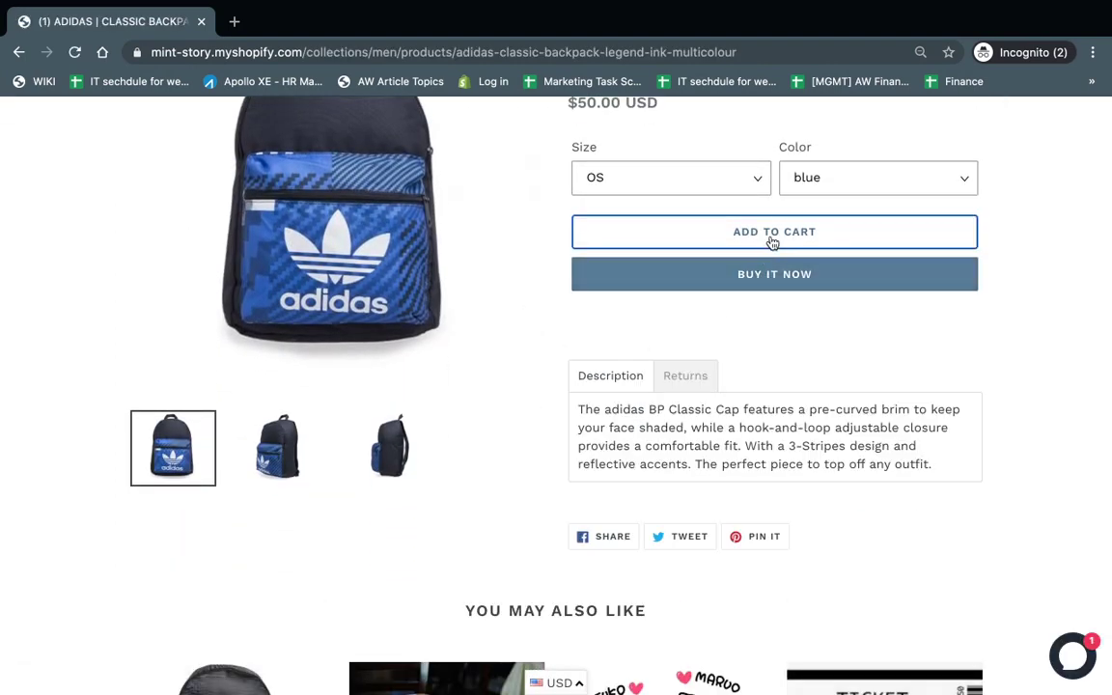
pyautogui.click(773, 242)
pyautogui.click(1009, 290)
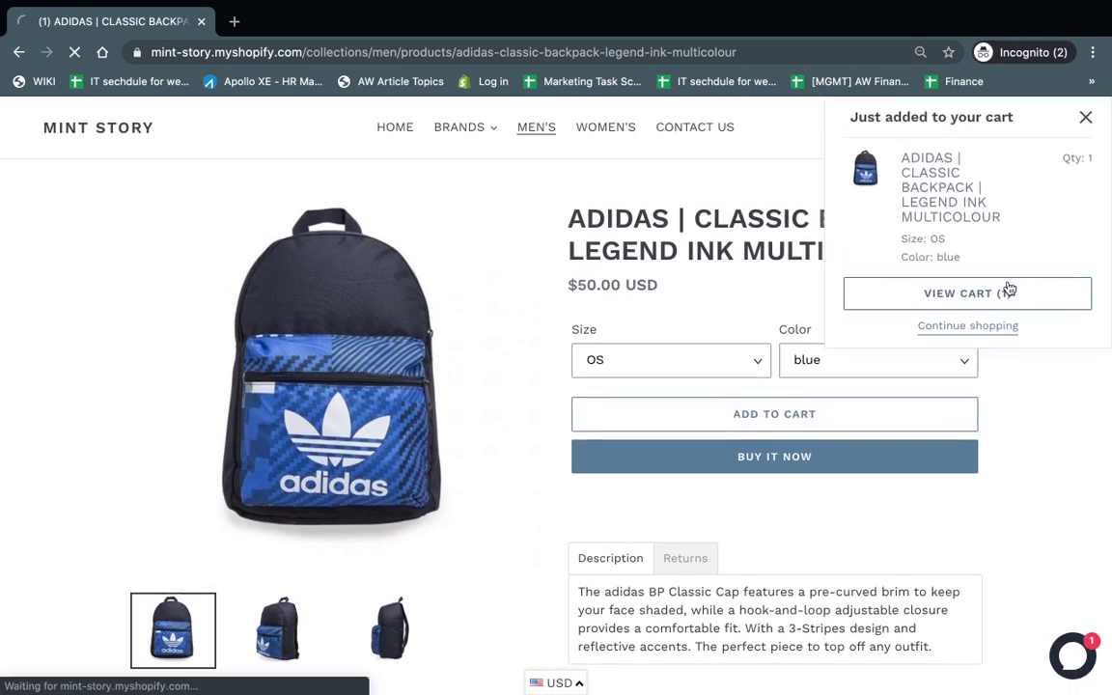
pyautogui.scroll(-5, 912, 579)
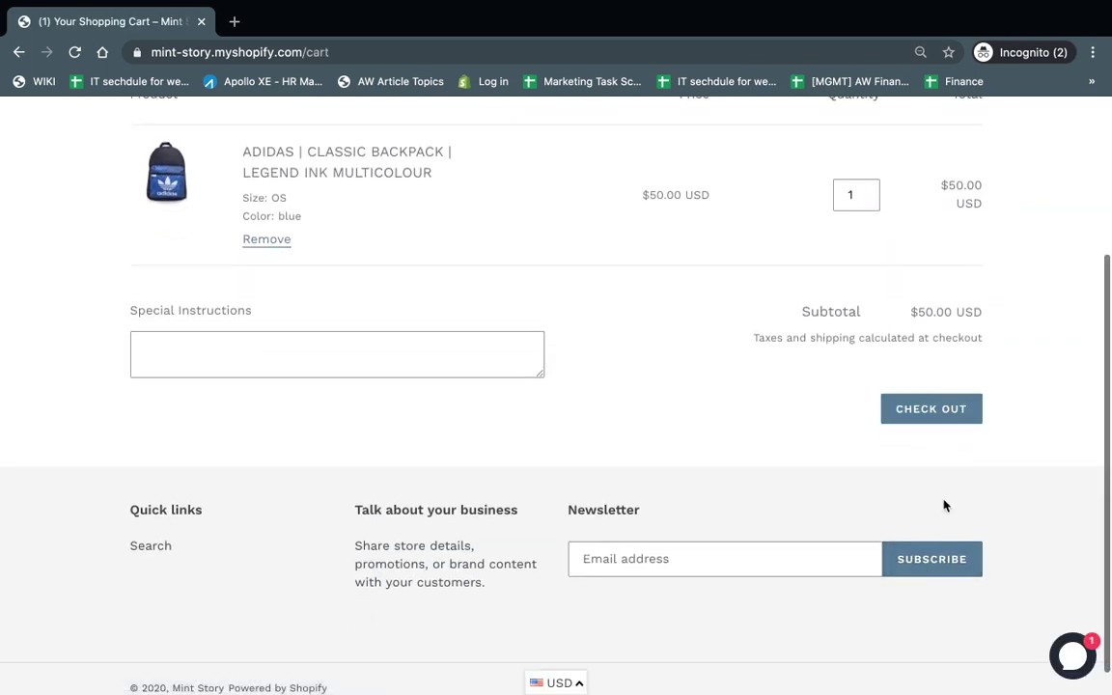
# Step: Start checkout, paste the contact e-mail and fill the shipping address from a saved suggestion
pyautogui.click(931, 406)
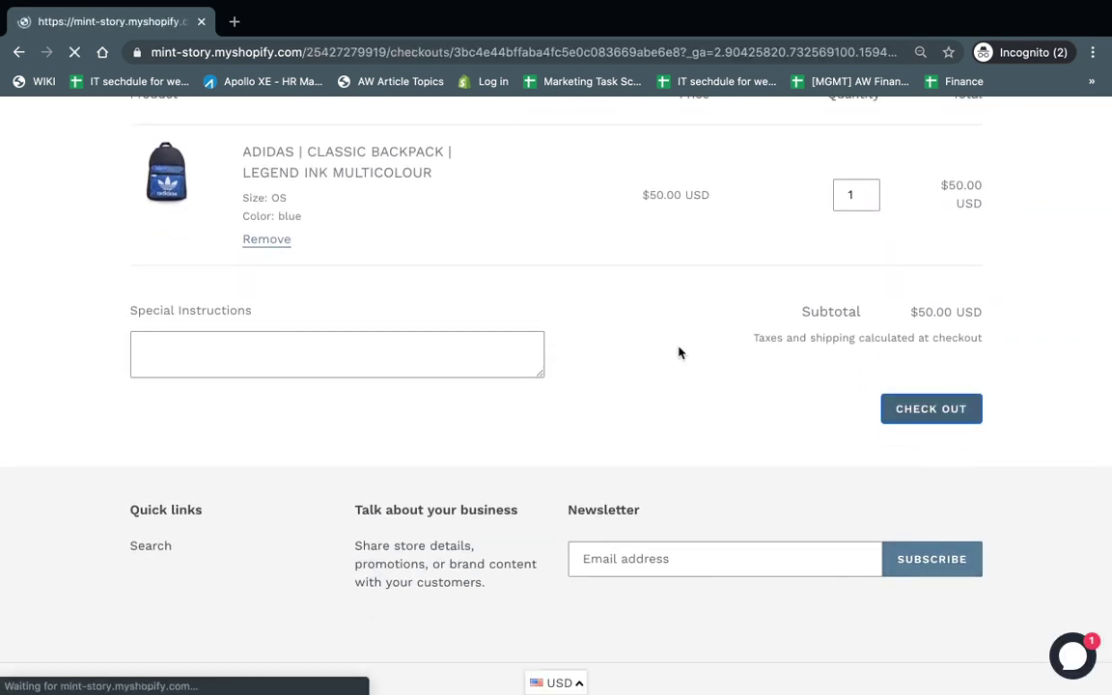
pyautogui.hotkey('ctrl', 'v')
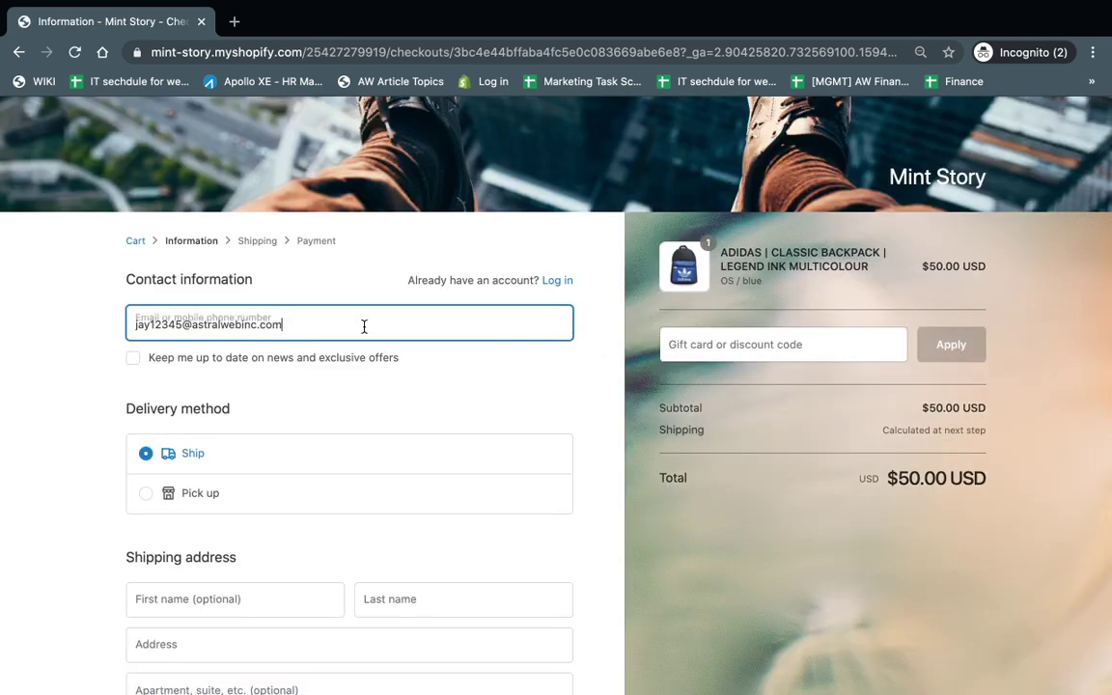
pyautogui.click(115, 389)
pyautogui.scroll(-2, 115, 389)
pyautogui.click(260, 403)
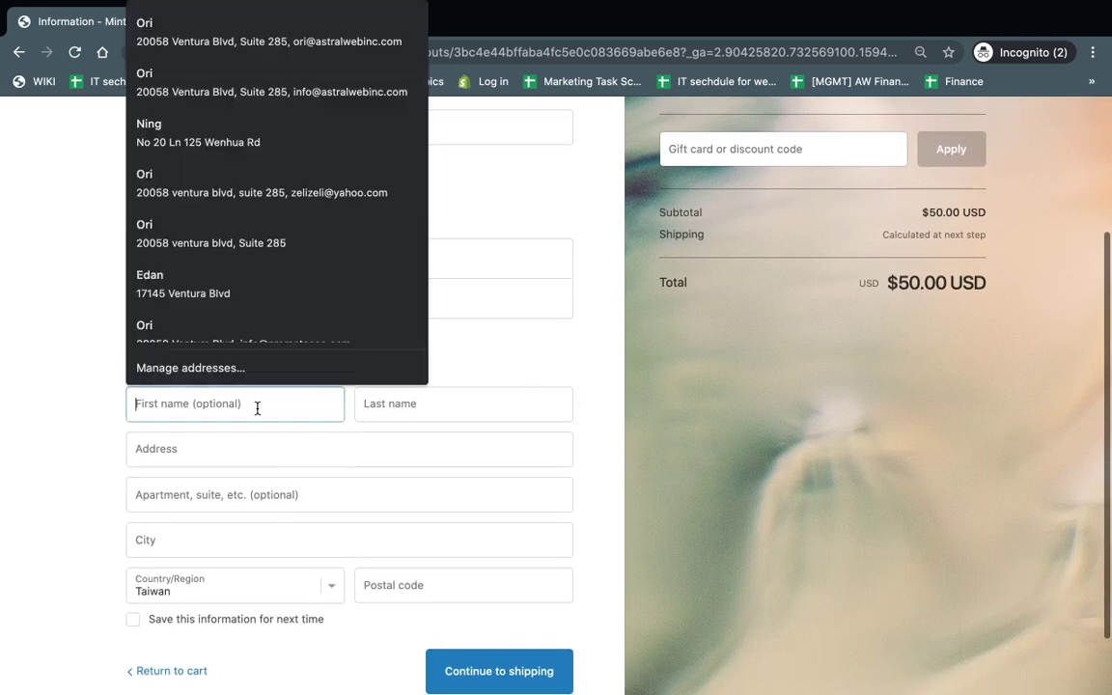
pyautogui.write('Ori')
pyautogui.press('Down')
pyautogui.press('Return')
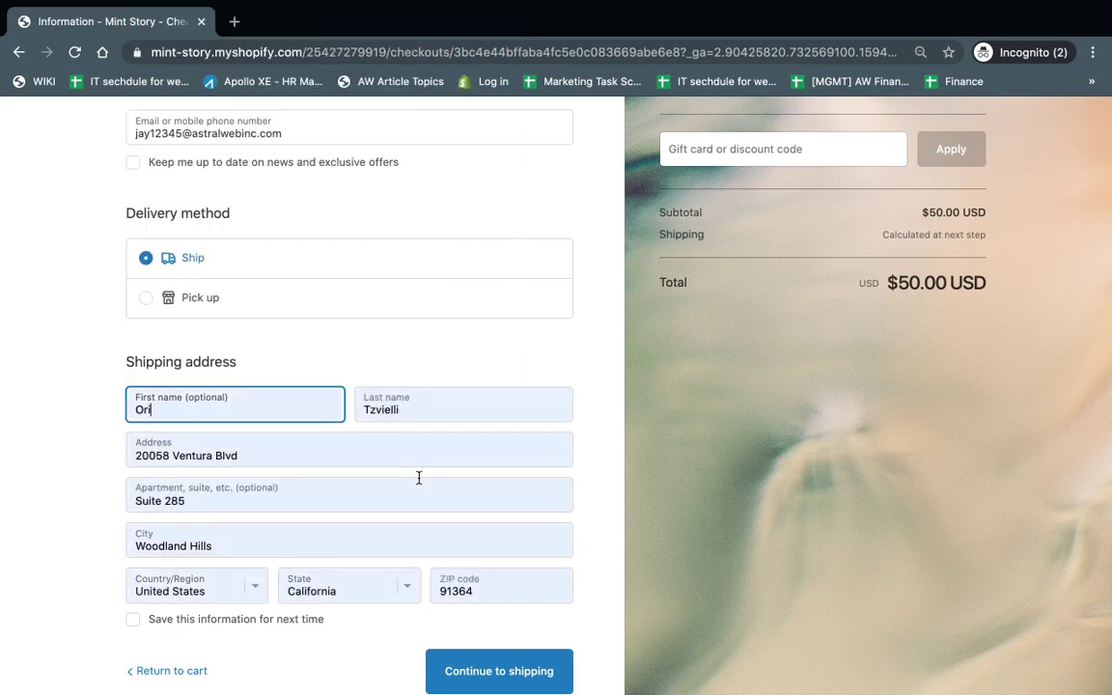
# Step: Continue through the shipping step to the payment step
pyautogui.scroll(3, 355, 439)
pyautogui.scroll(-2, 280, 333)
pyautogui.scroll(-2, 523, 511)
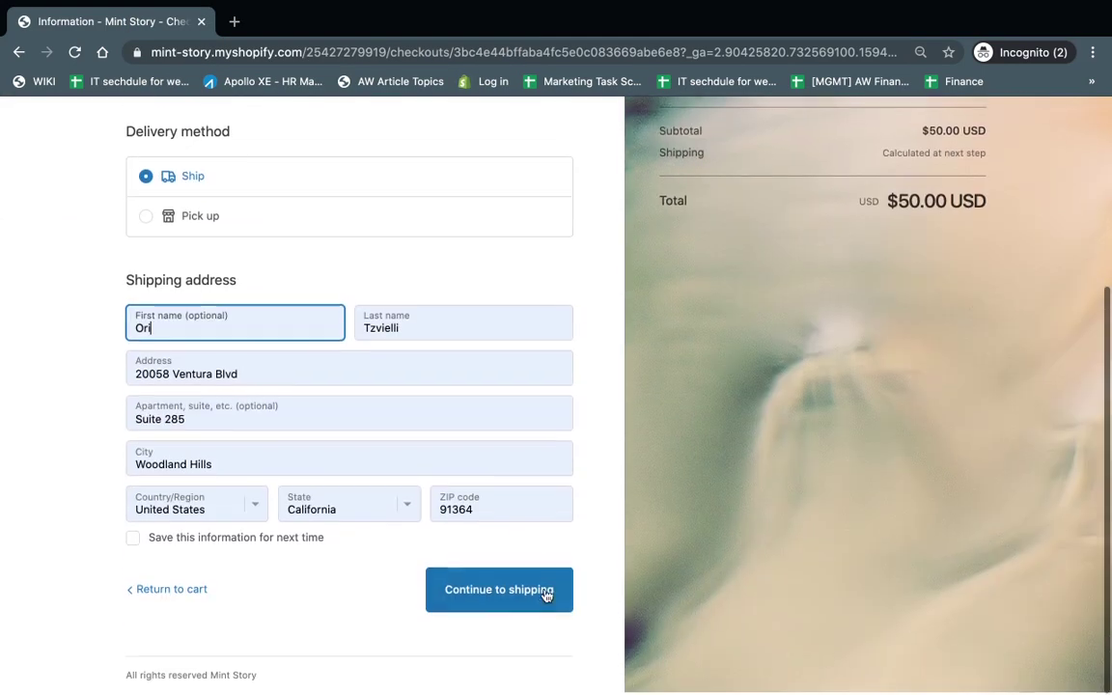
pyautogui.click(543, 596)
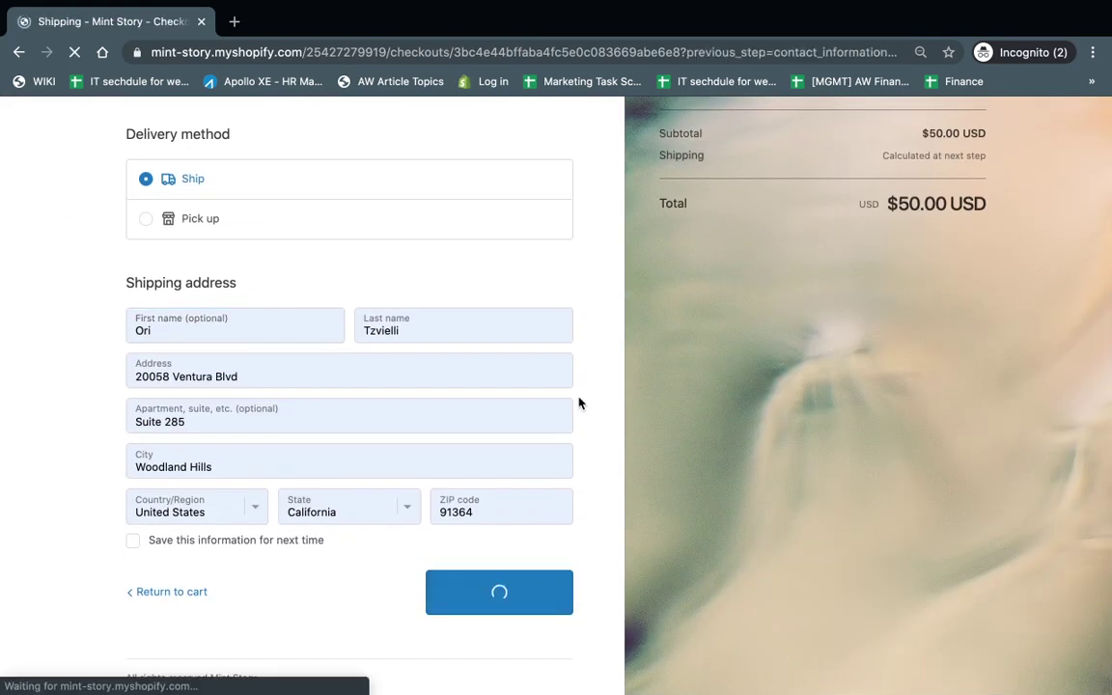
pyautogui.scroll(-1, 579, 402)
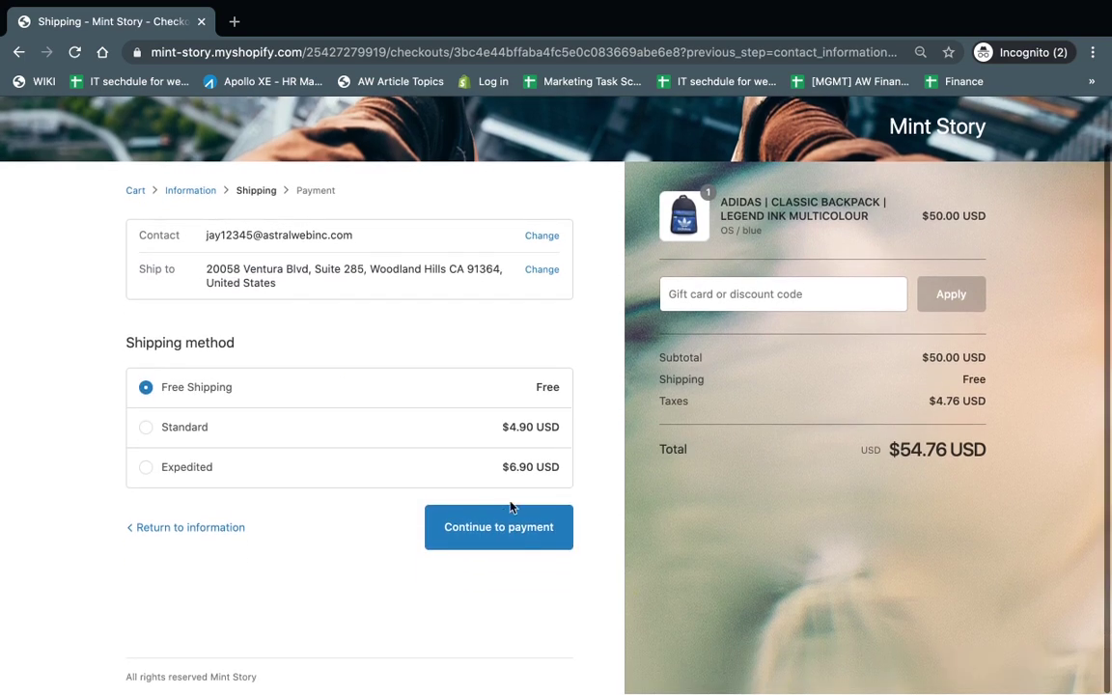
pyautogui.click(504, 516)
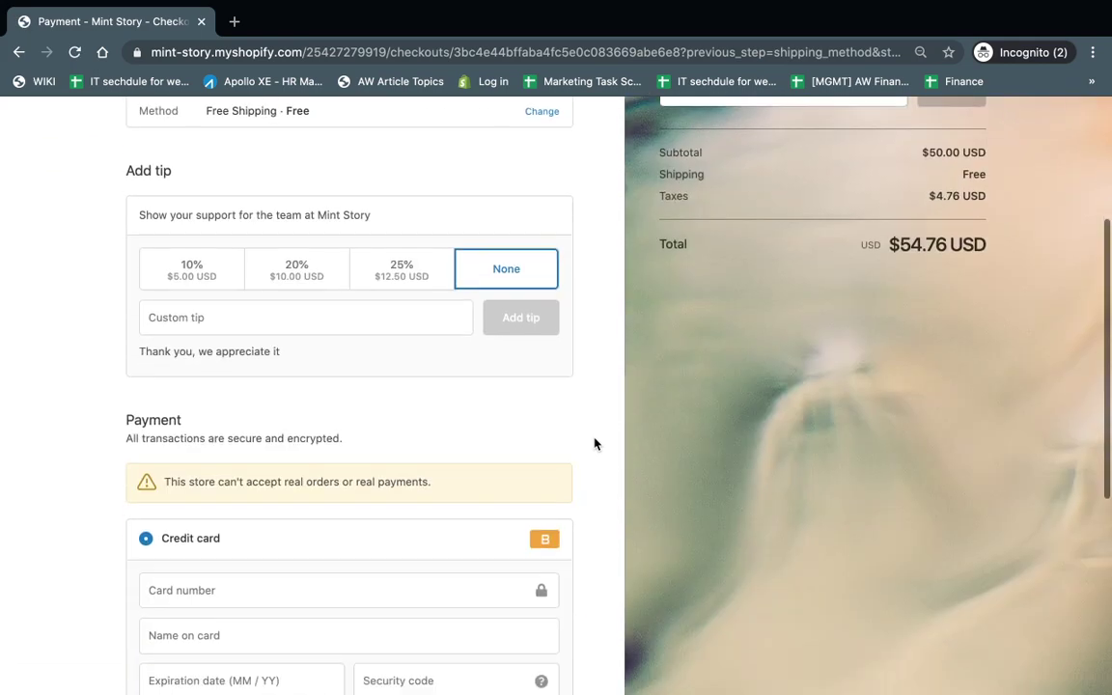
# Step: Enter test card number 1, the cardholder's name, expiry 02/21 and security code 111, then pay
pyautogui.click(407, 491)
pyautogui.click(148, 541)
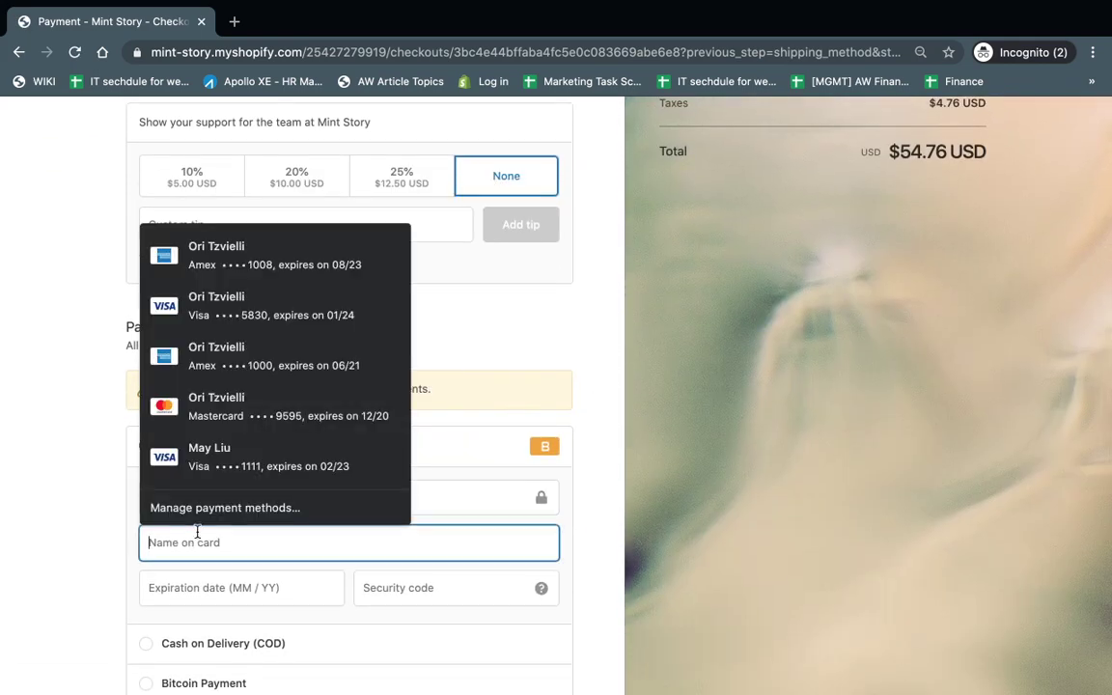
pyautogui.click(440, 497)
pyautogui.click(328, 546)
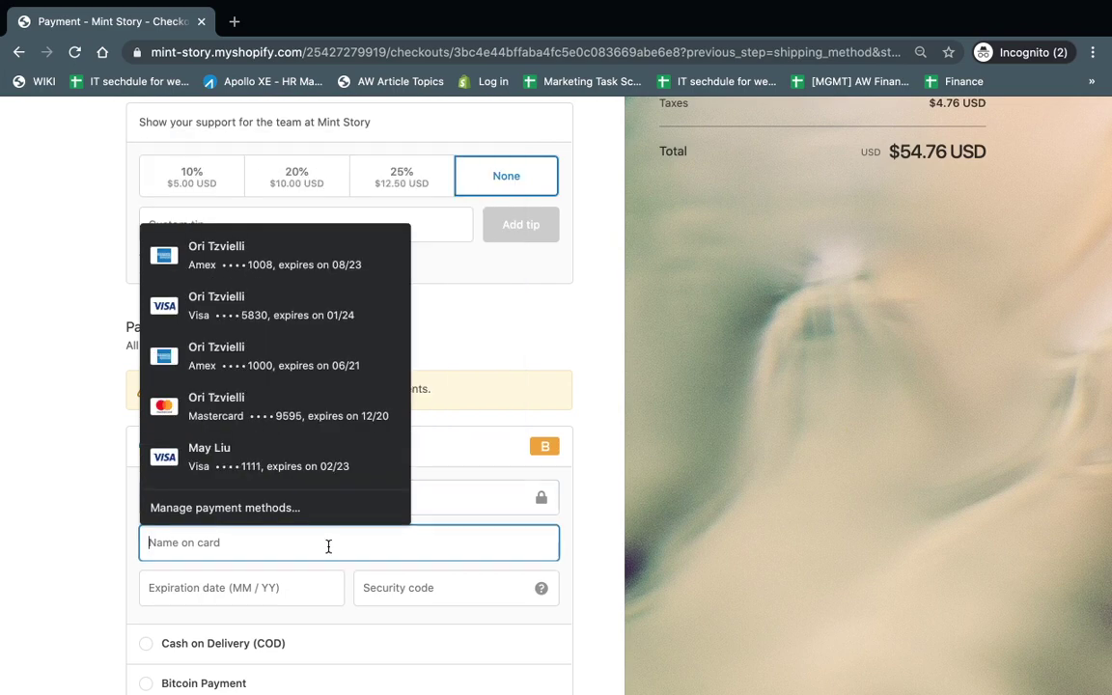
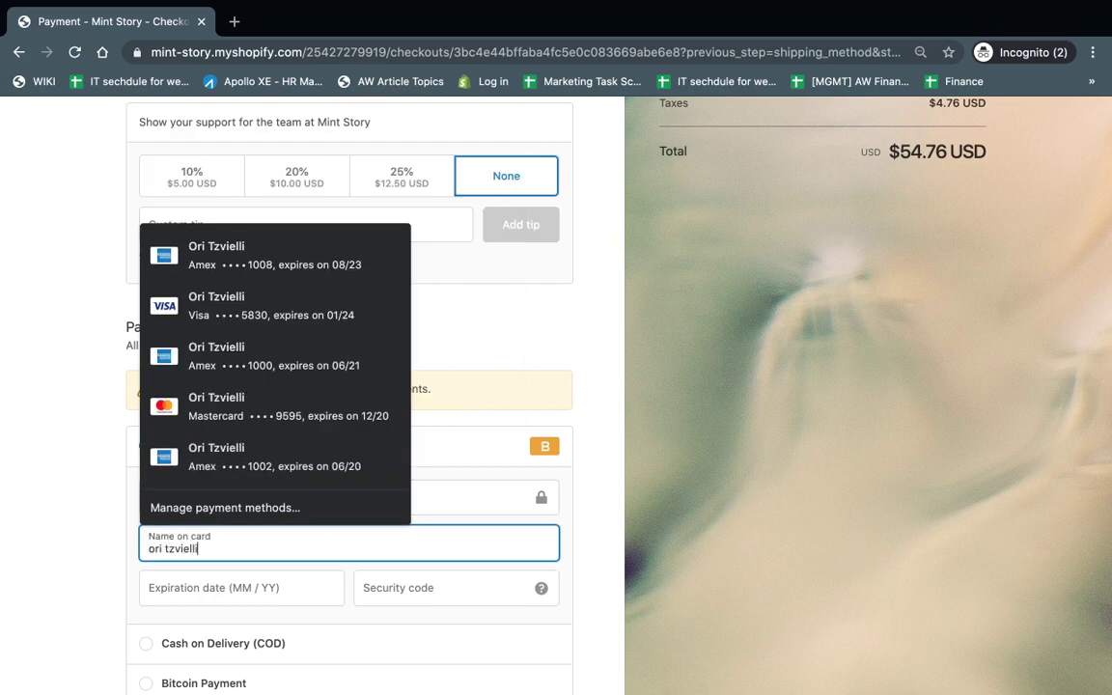
pyautogui.press('Tab')
pyautogui.write('0221')
pyautogui.press('Tab')
pyautogui.write('111')
pyautogui.scroll(-5, 568, 618)
pyautogui.click(536, 584)
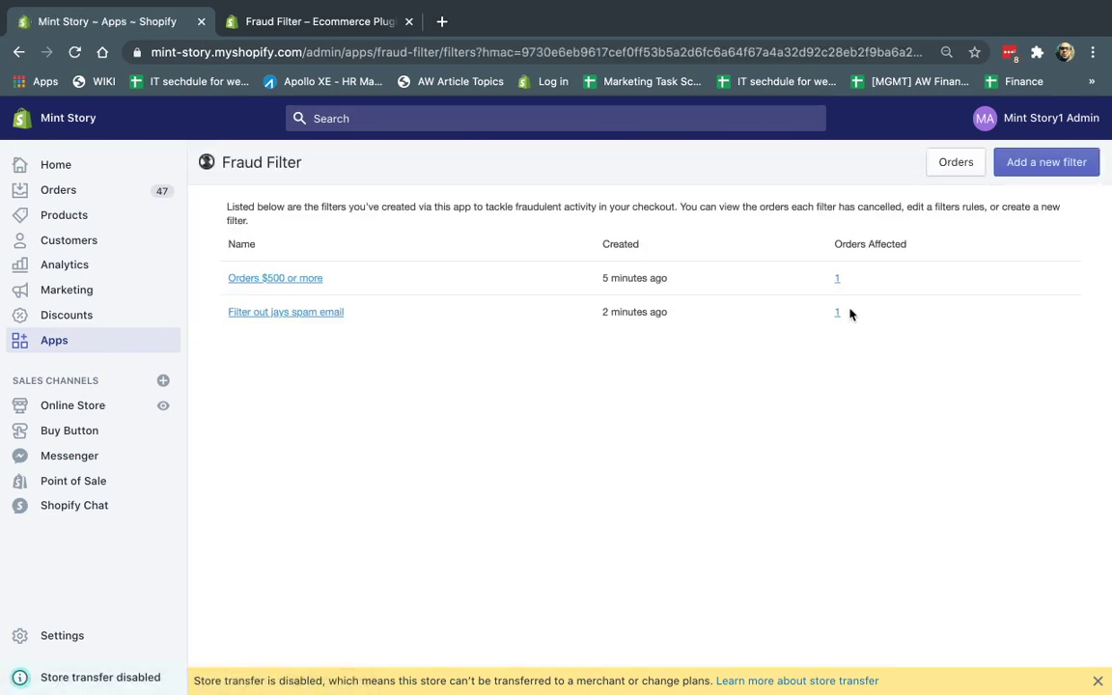
# Step: Open canceled order #1070 from the 'Filter out jays spam email' Orders Affected list
pyautogui.click(836, 312)
pyautogui.click(250, 253)
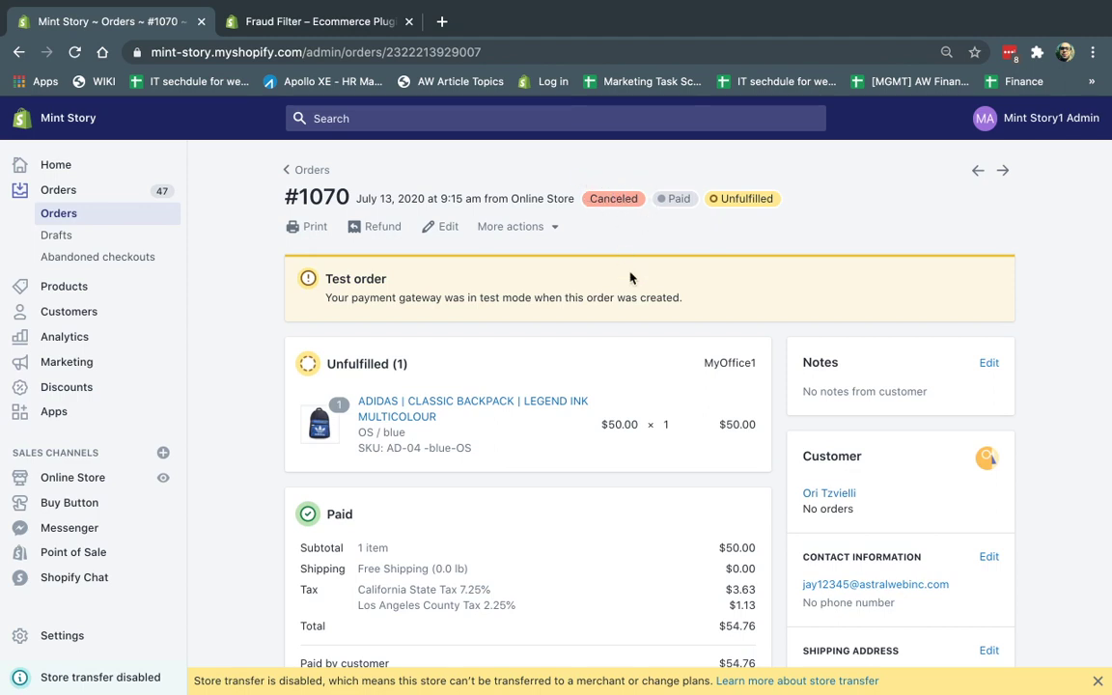
# Step: Review order #1070's full fraud analysis, showing HIGH risk on the Fraud Filter tab
pyautogui.scroll(-1, 630, 278)
pyautogui.scroll(-3, 609, 211)
pyautogui.scroll(-5, 609, 212)
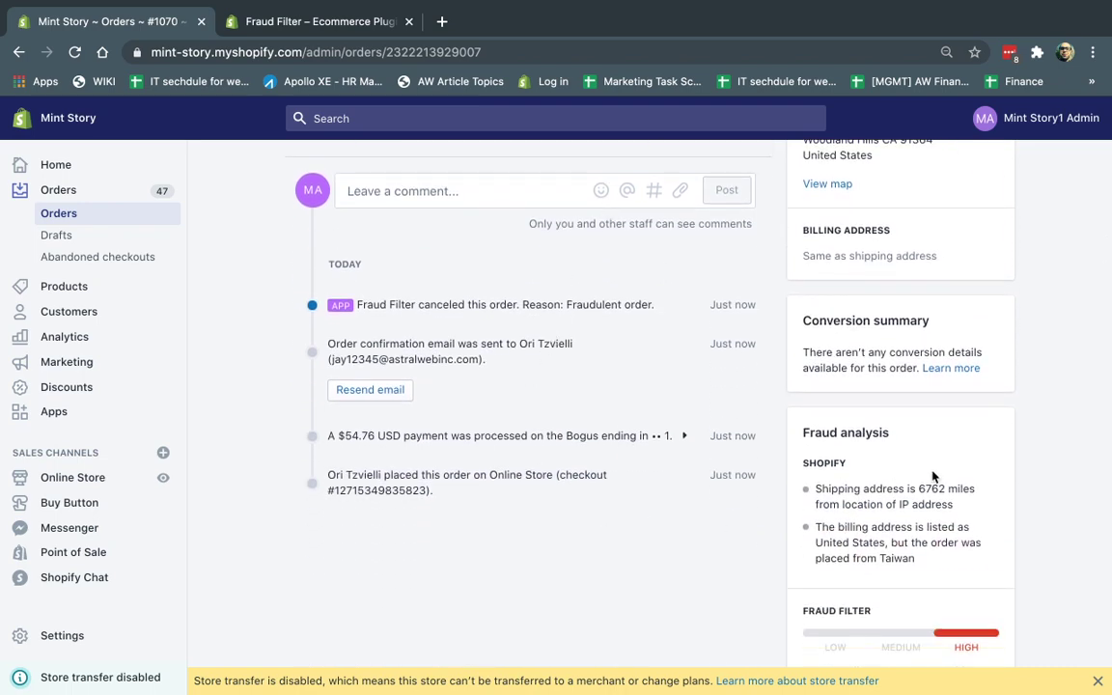
pyautogui.scroll(-2, 932, 476)
pyautogui.click(890, 568)
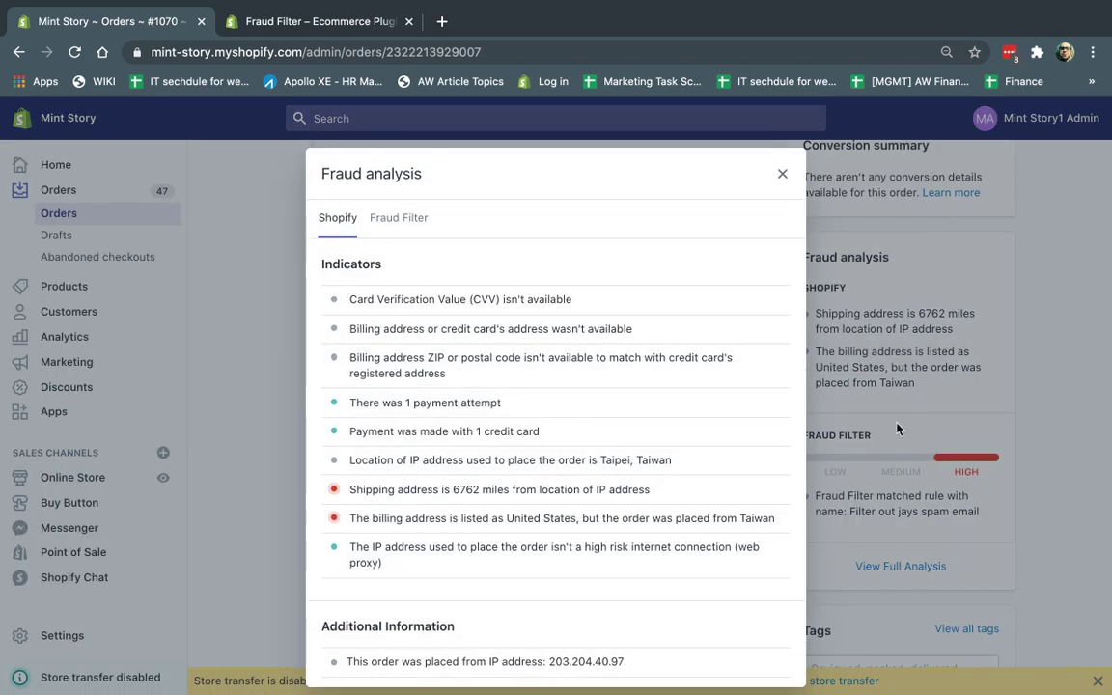
pyautogui.click(399, 219)
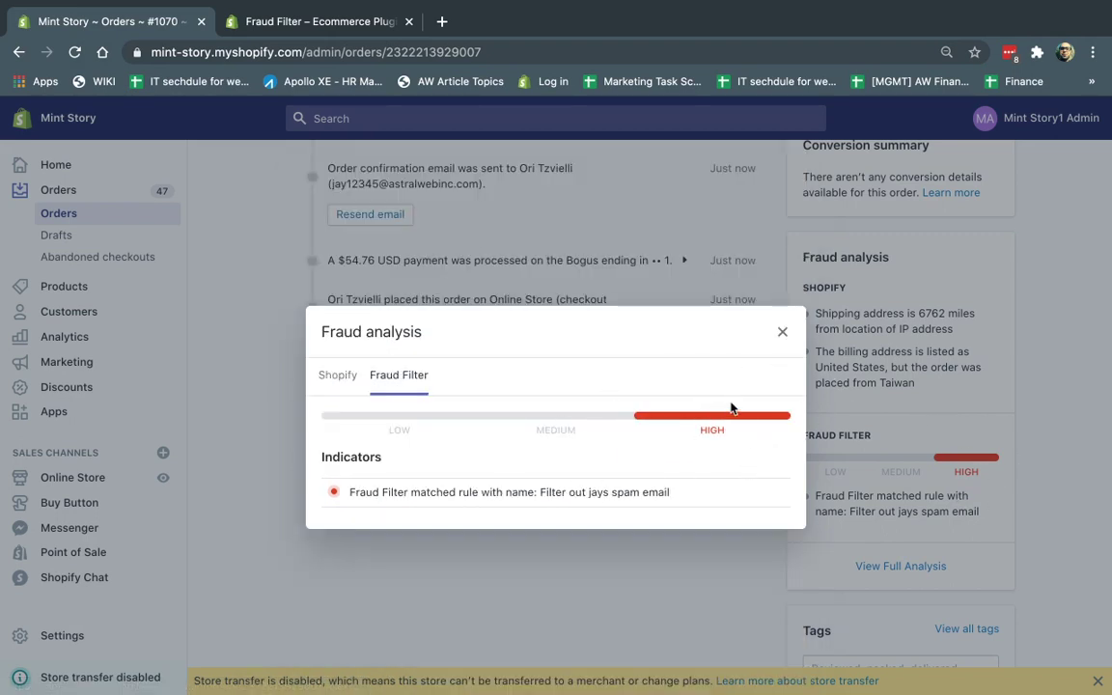
pyautogui.click(783, 334)
# Step: Highlight the Fraud Filter cancellation reason, then return to the Orders list
pyautogui.scroll(3, 618, 444)
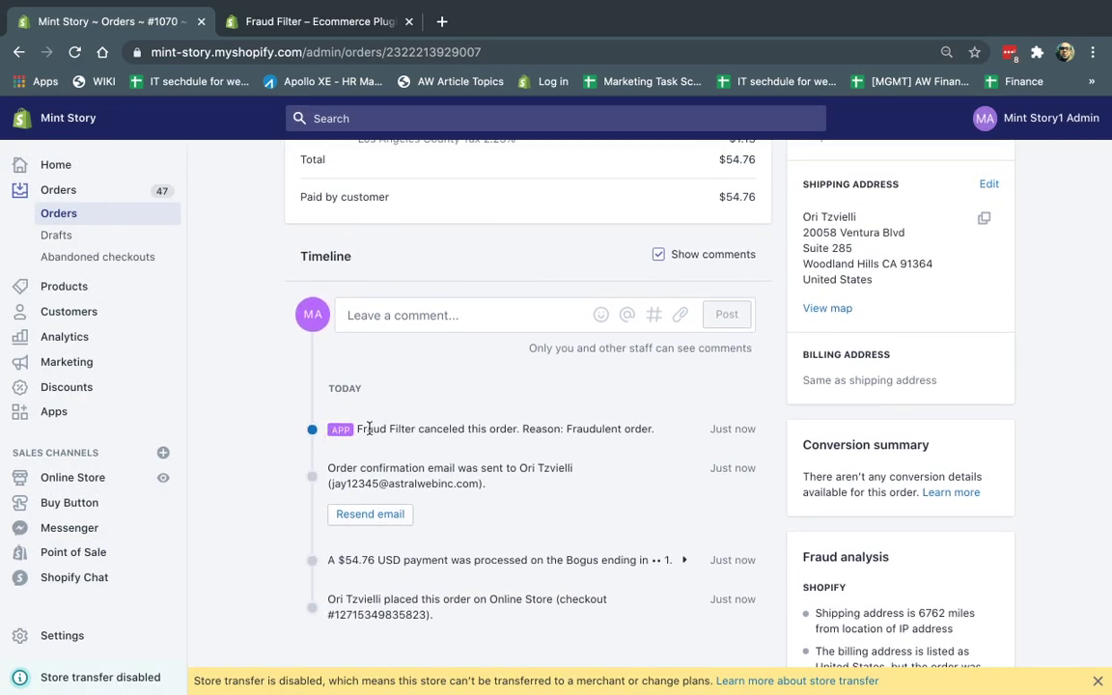
pyautogui.moveTo(375, 432); pyautogui.dragTo(654, 429)
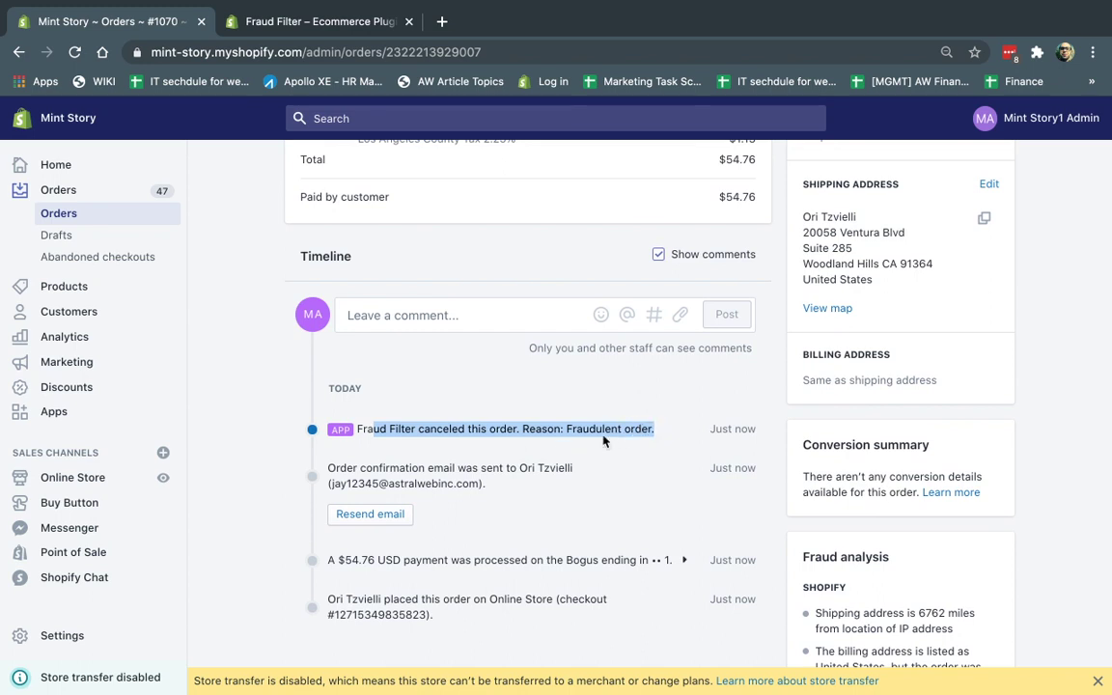
pyautogui.moveTo(405, 429); pyautogui.dragTo(632, 424)
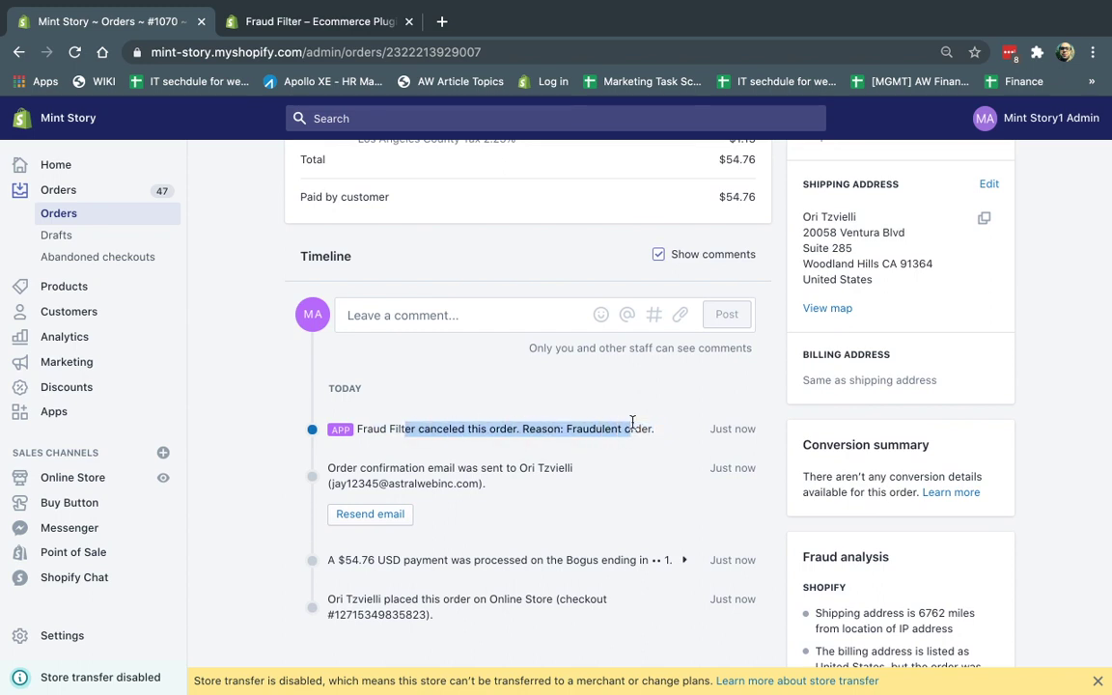
pyautogui.click(58, 213)
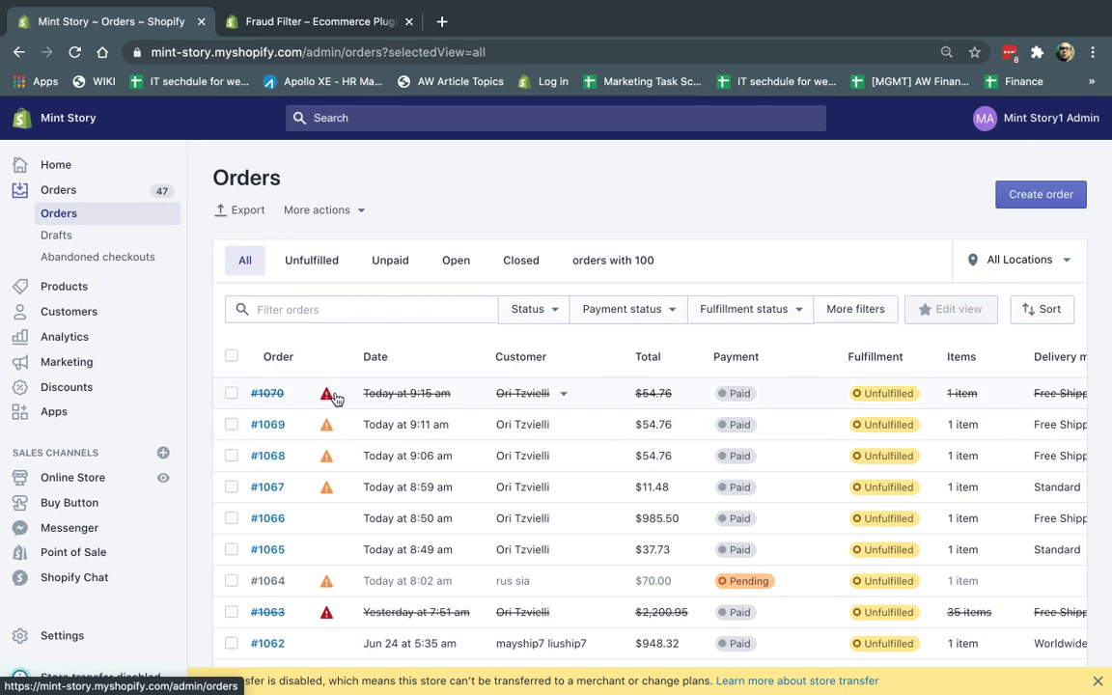
# Step: Open order #1069 and check its full fraud analysis
pyautogui.click(328, 426)
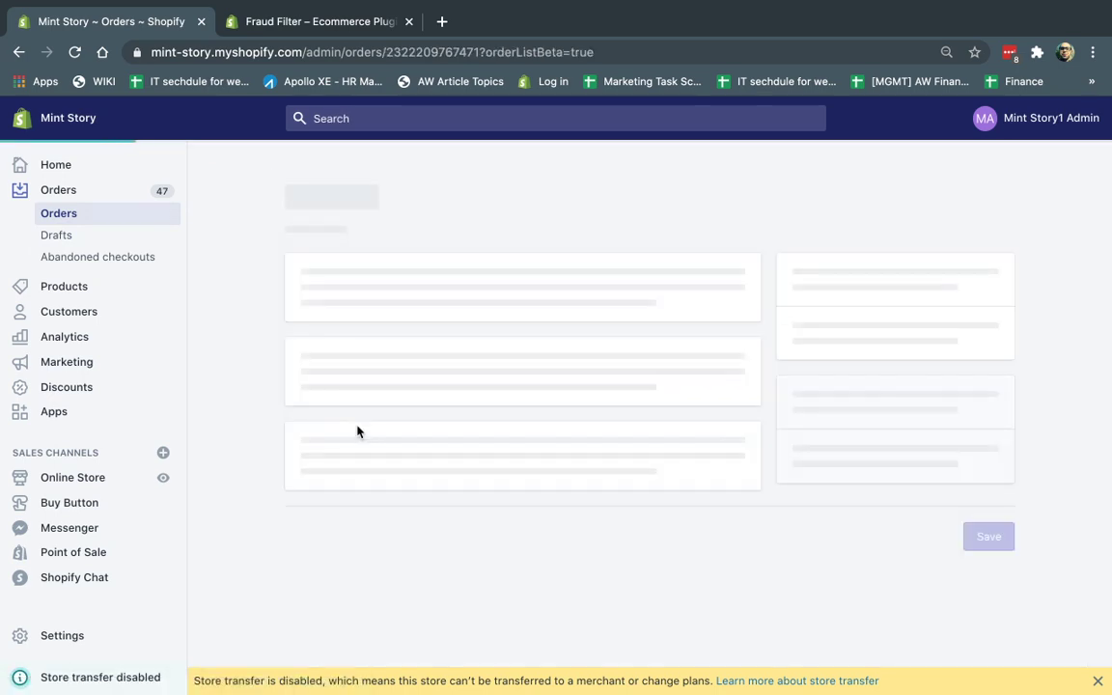
pyautogui.scroll(-6, 504, 476)
pyautogui.scroll(-1, 503, 476)
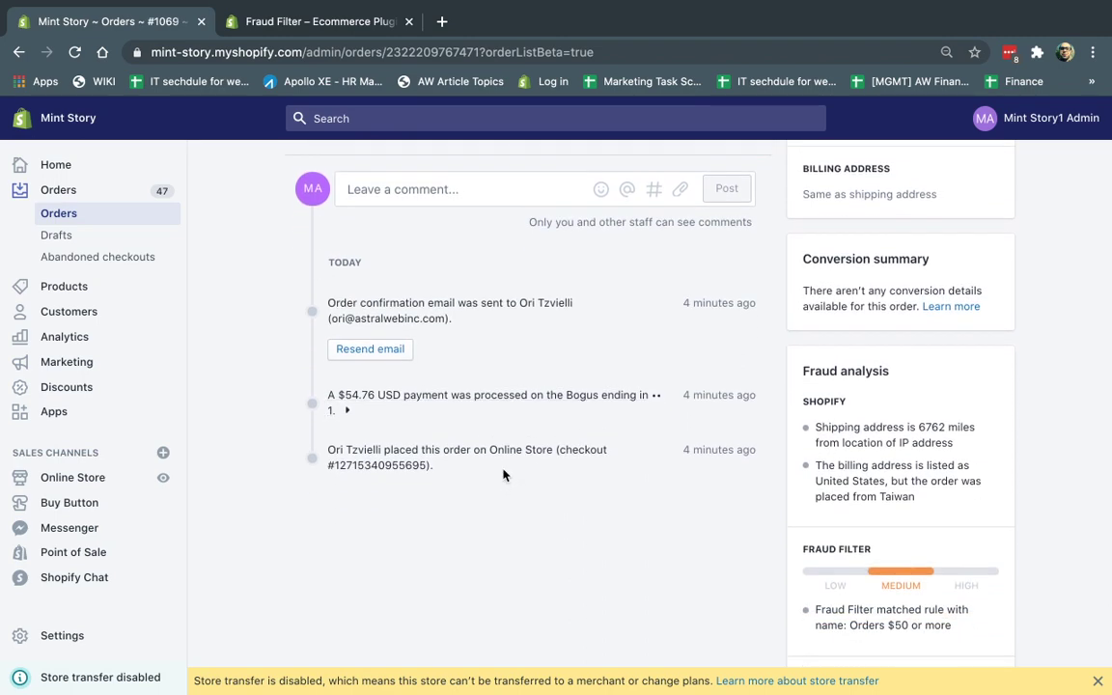
pyautogui.scroll(10, 504, 473)
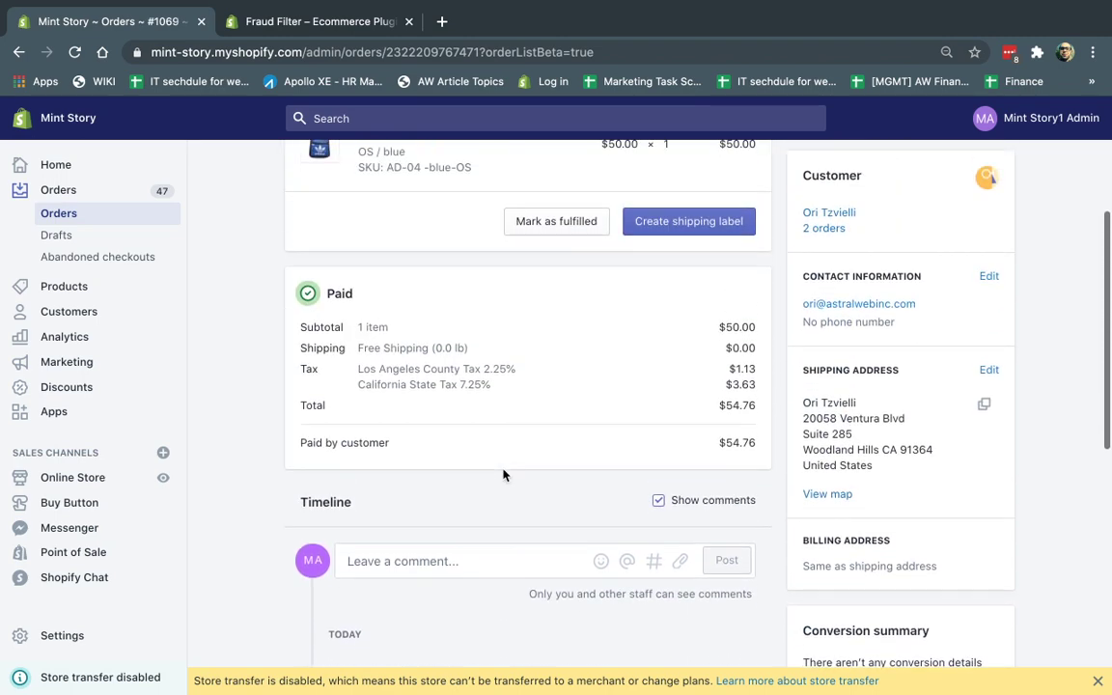
pyautogui.scroll(-10, 574, 479)
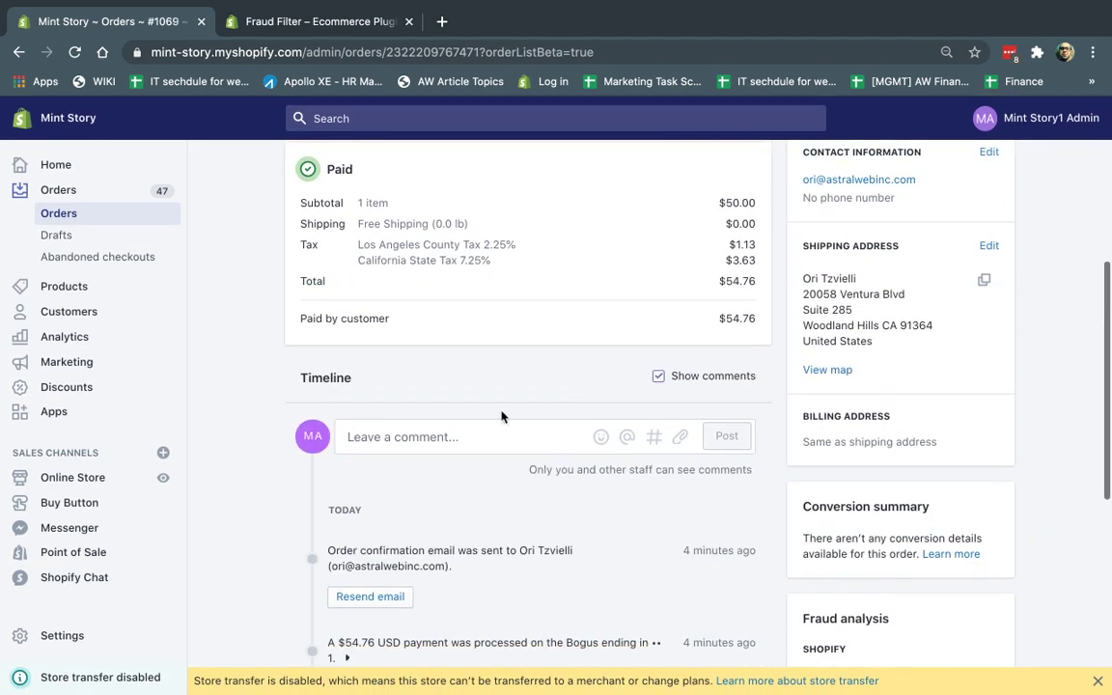
pyautogui.scroll(-3, 998, 526)
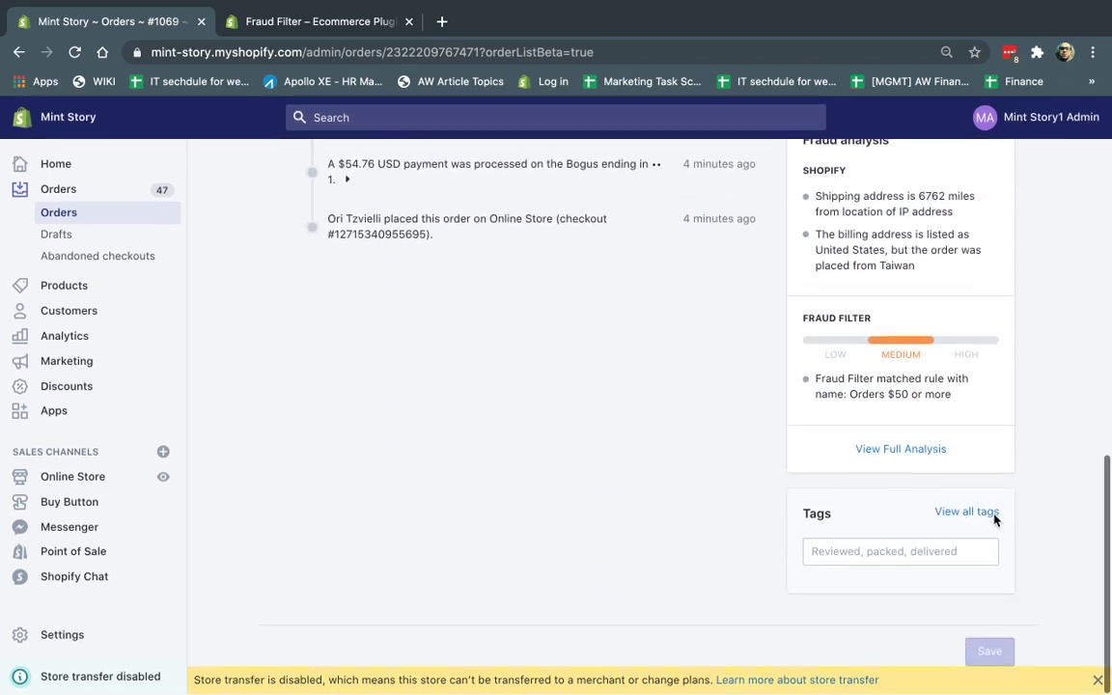
pyautogui.click(911, 448)
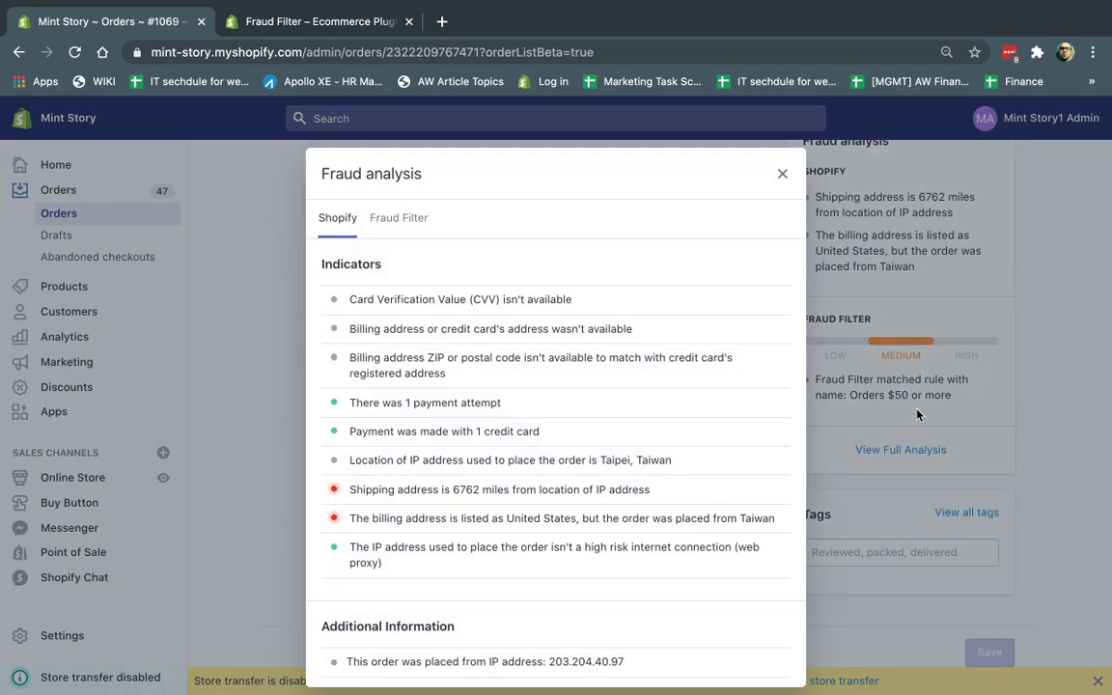
pyautogui.click(783, 176)
# Step: Reopen #1069's full fraud analysis, rated MEDIUM with shipping 6762 miles from the IP
pyautogui.scroll(10, 728, 444)
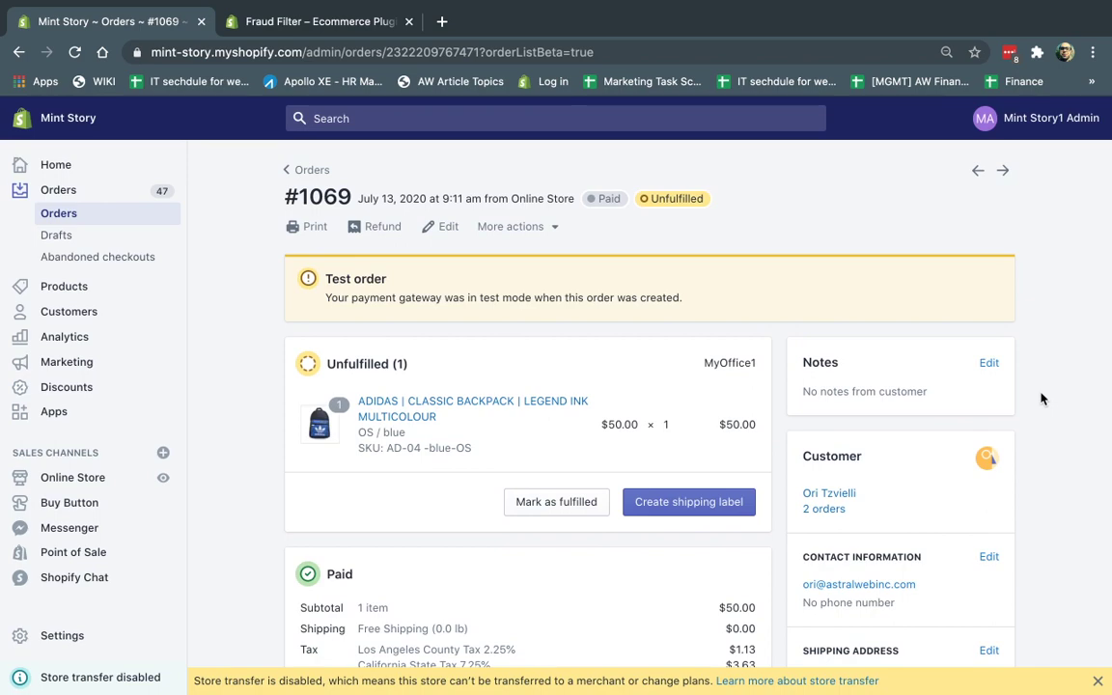
pyautogui.scroll(-10, 1040, 399)
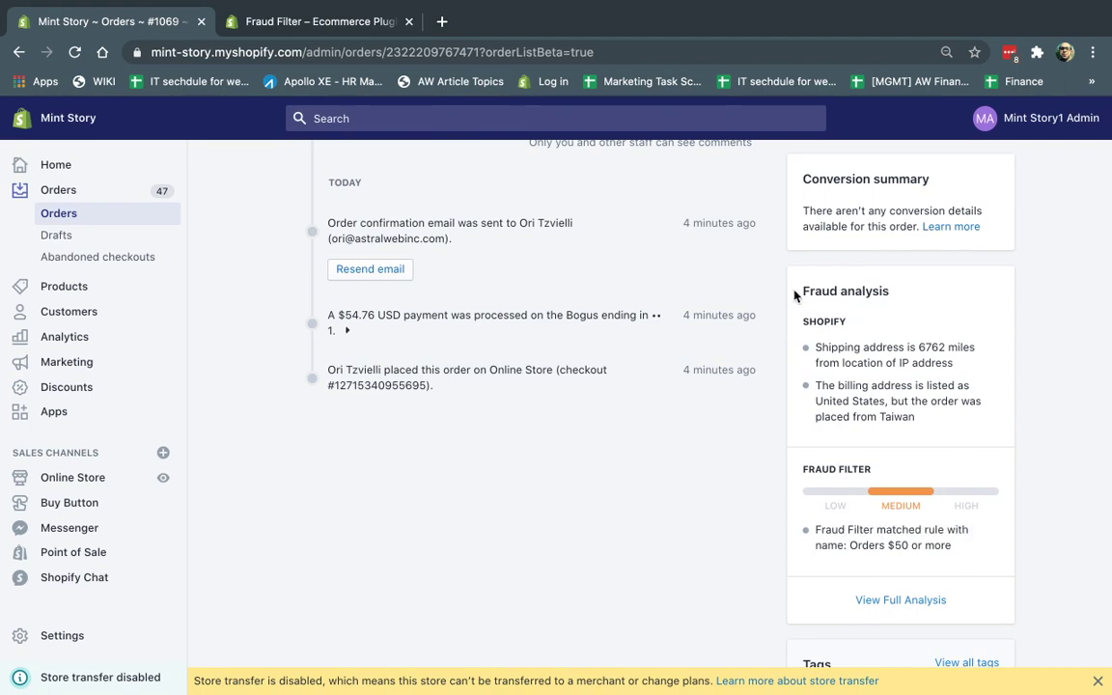
pyautogui.moveTo(804, 292); pyautogui.dragTo(902, 300)
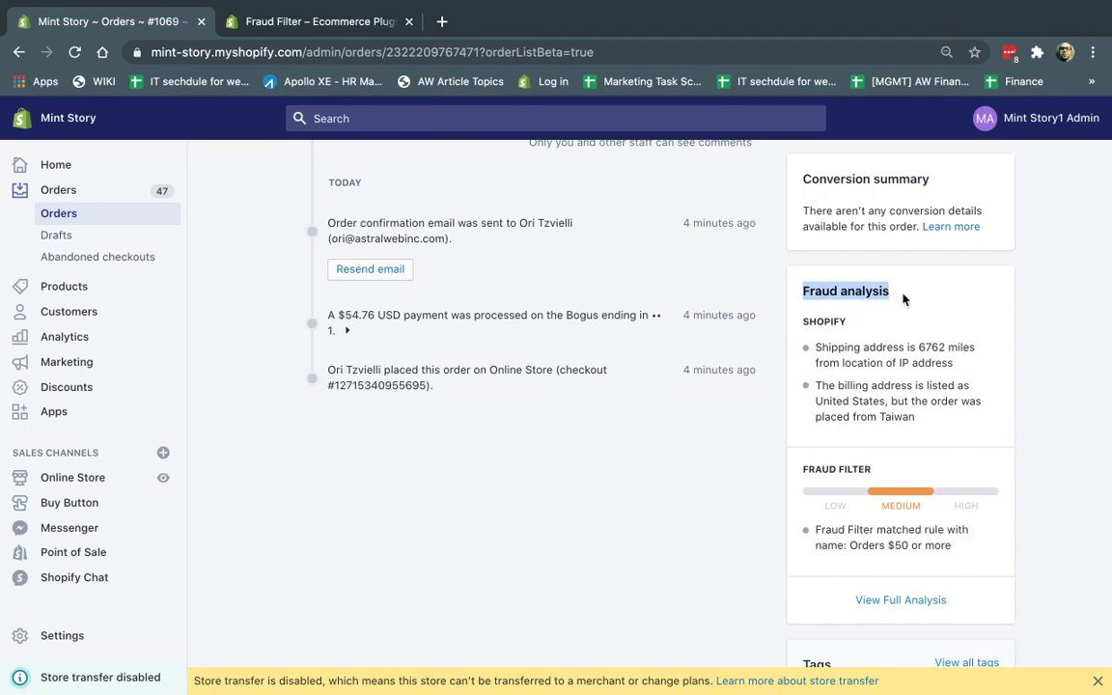
pyautogui.click(902, 599)
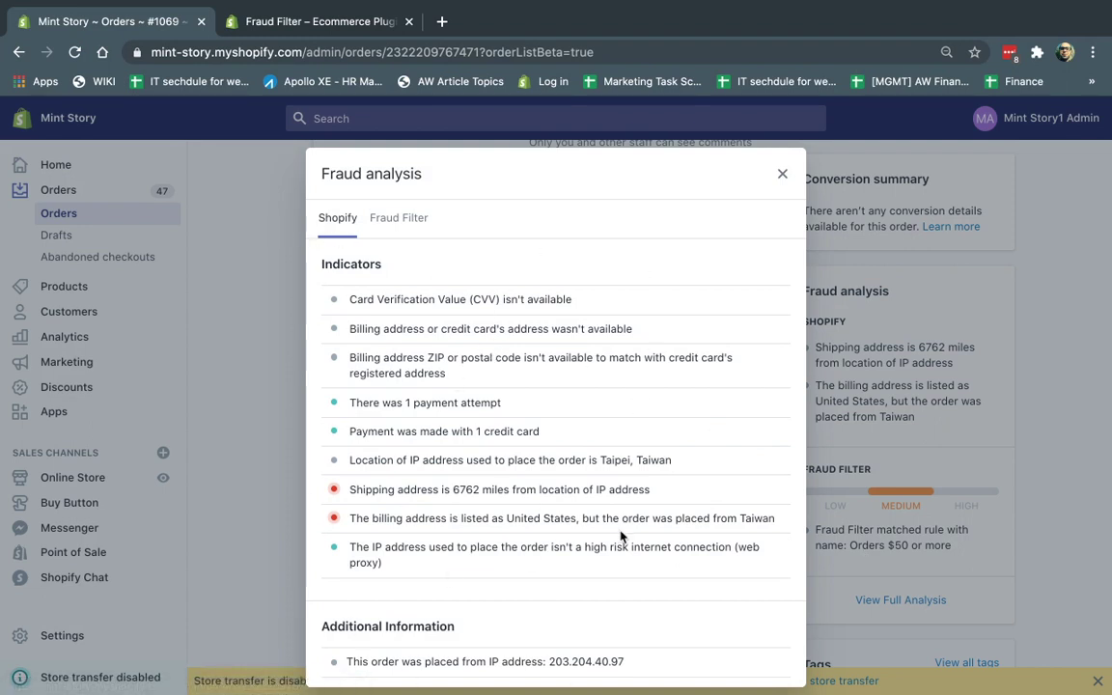
pyautogui.scroll(-1, 482, 386)
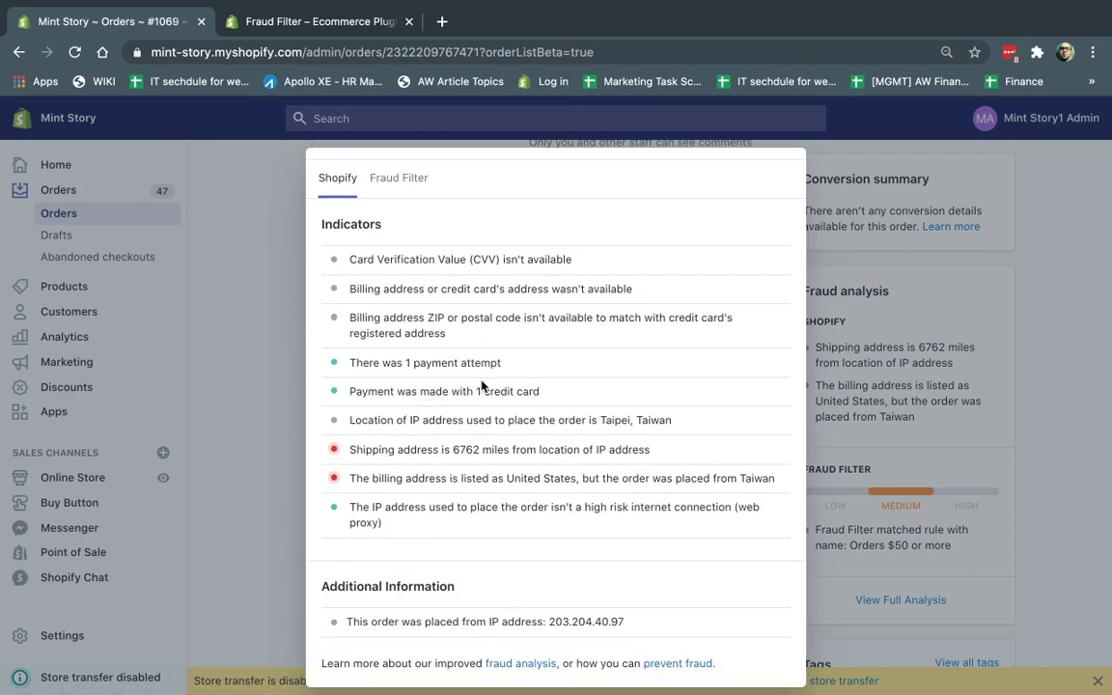